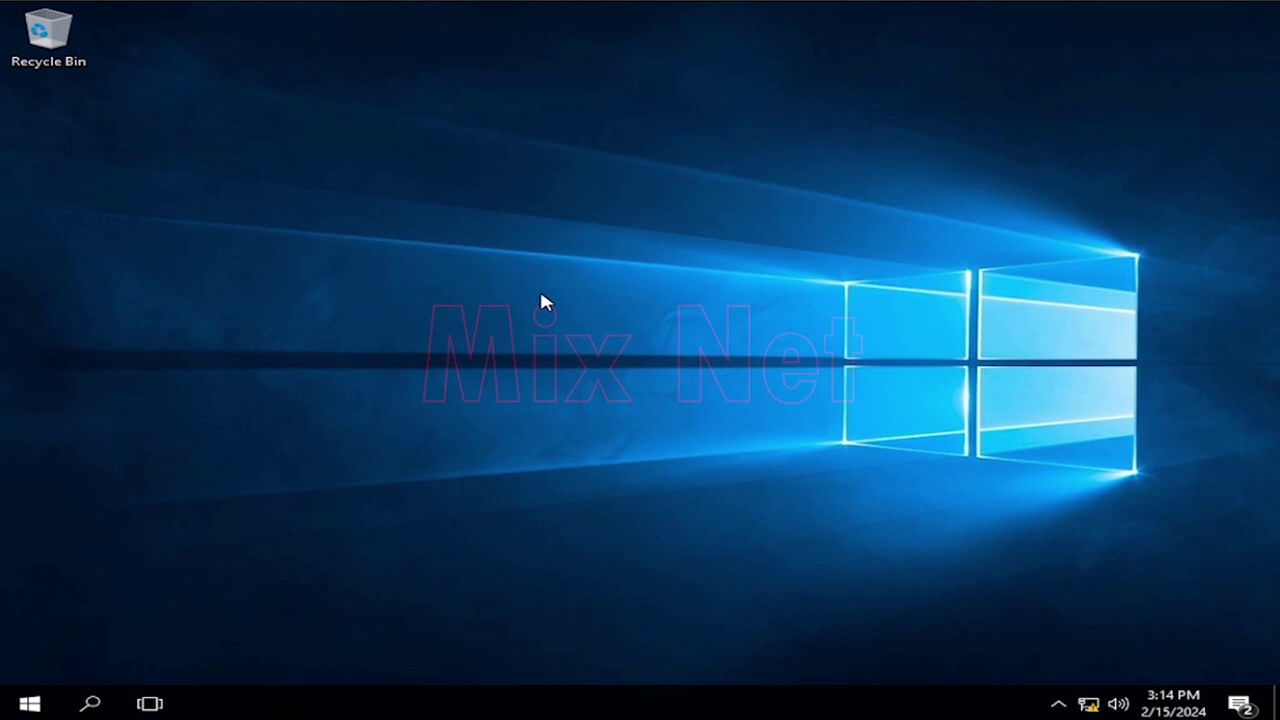
Open System Properties with the Run command sysdm.cpl and allow remote connections to this computer
key("super+r")
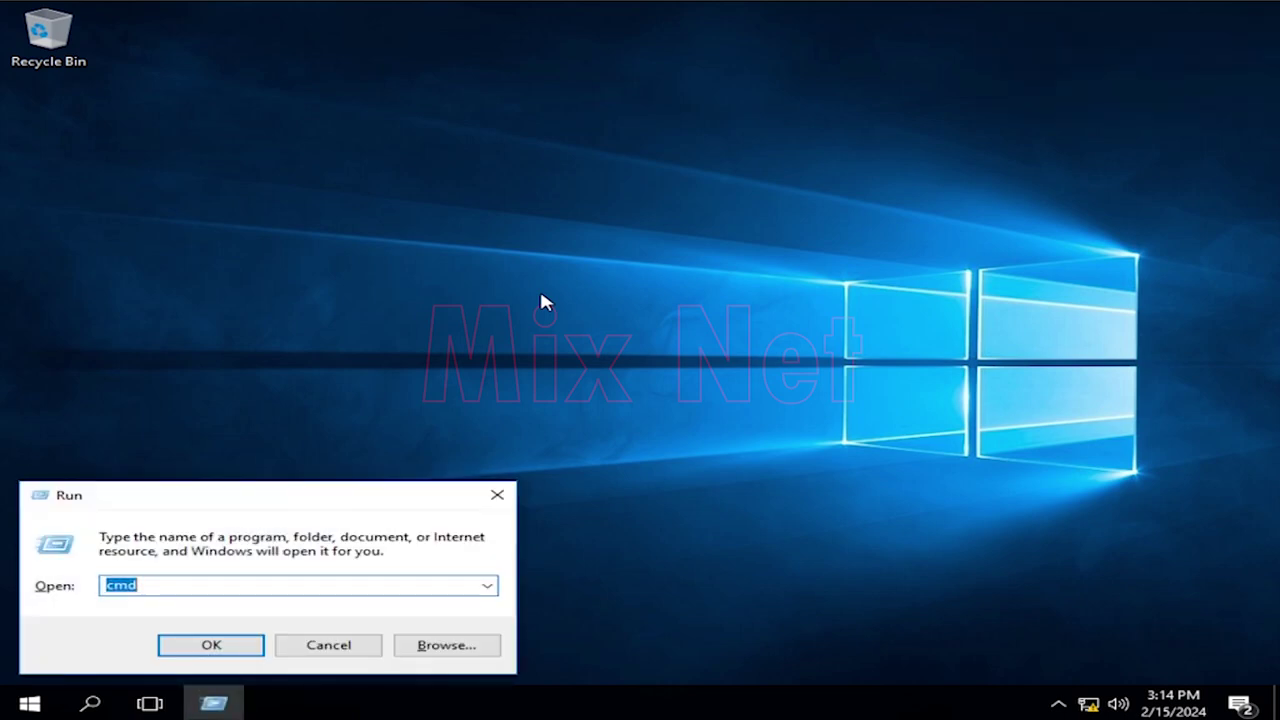
type("sys")
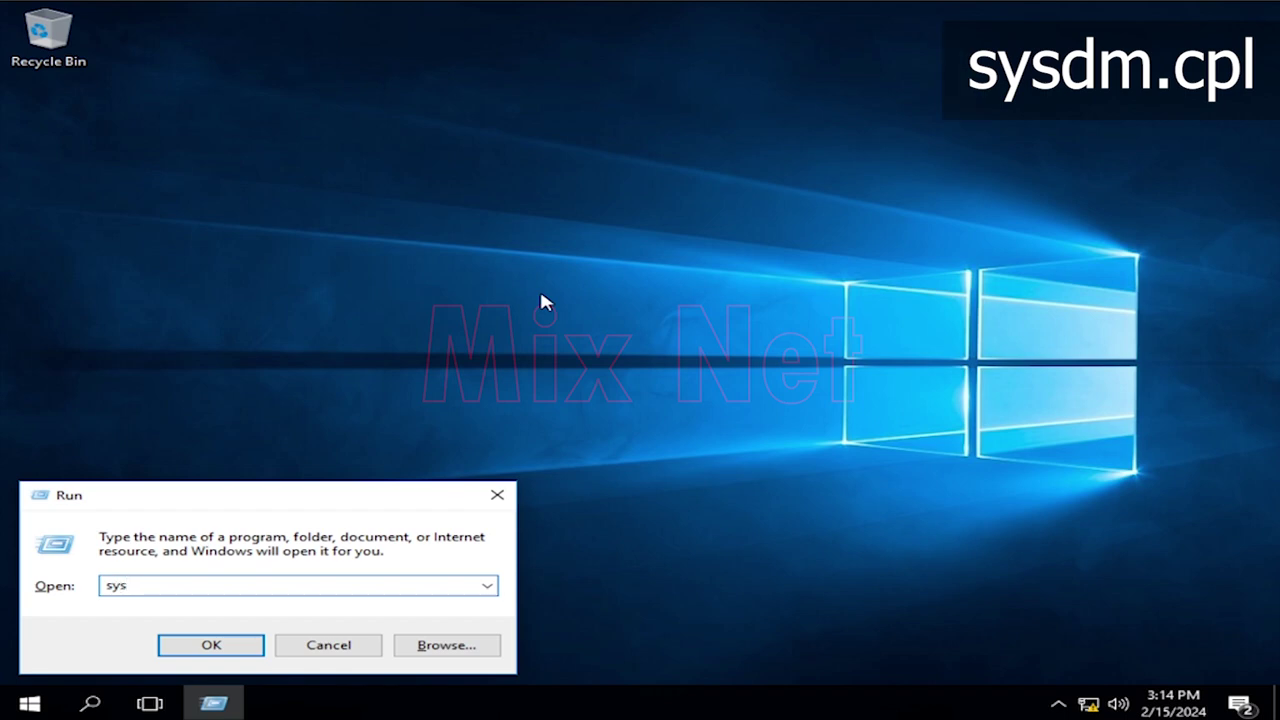
type("dm.cpl")
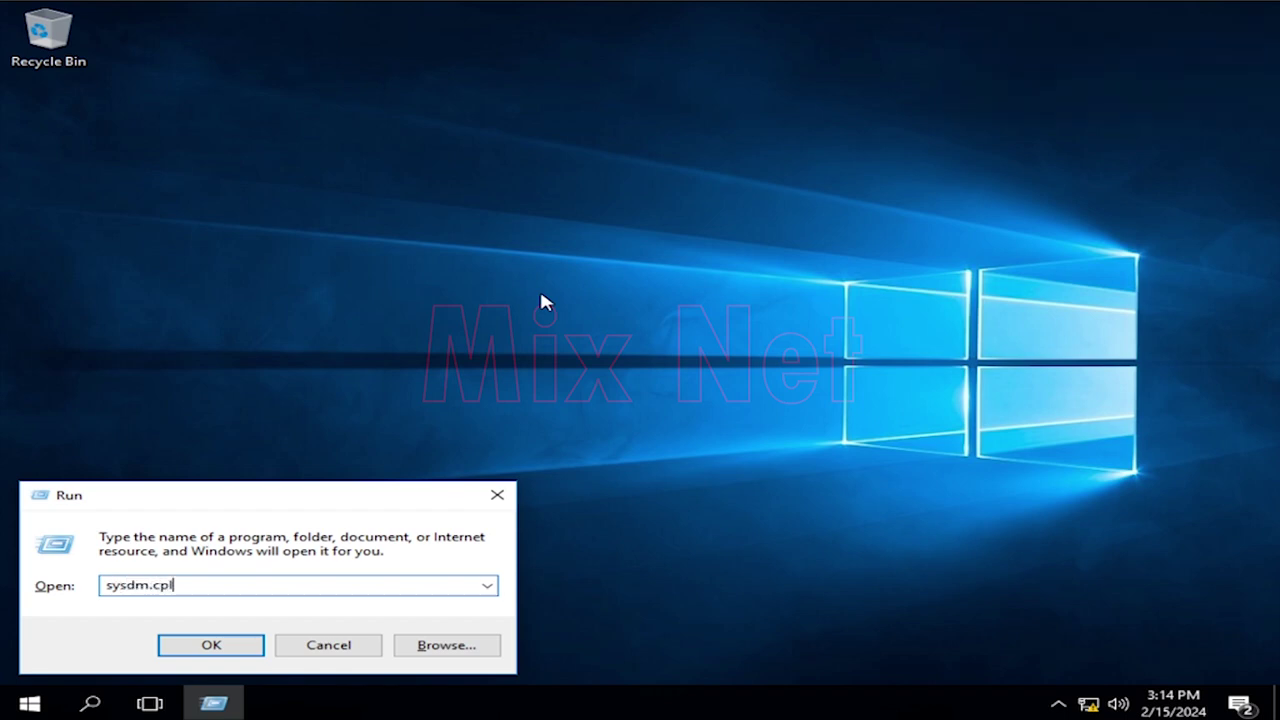
key("Return")
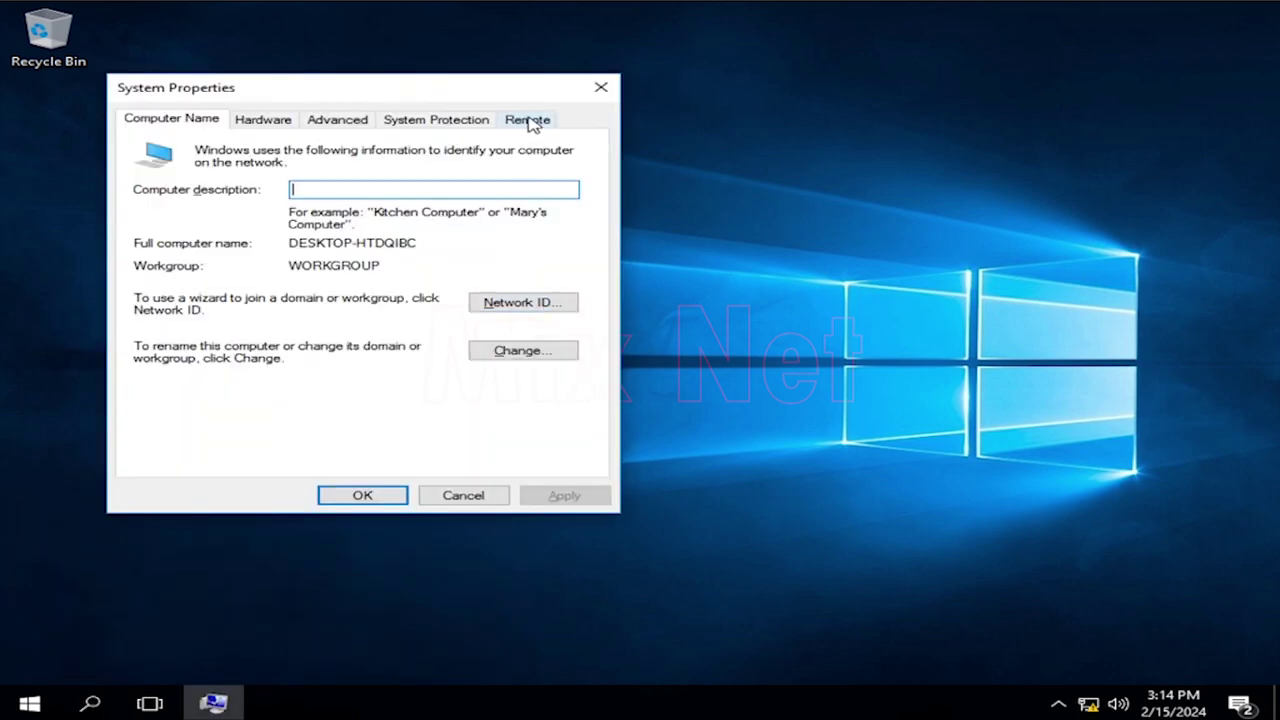
left_click(528, 120)
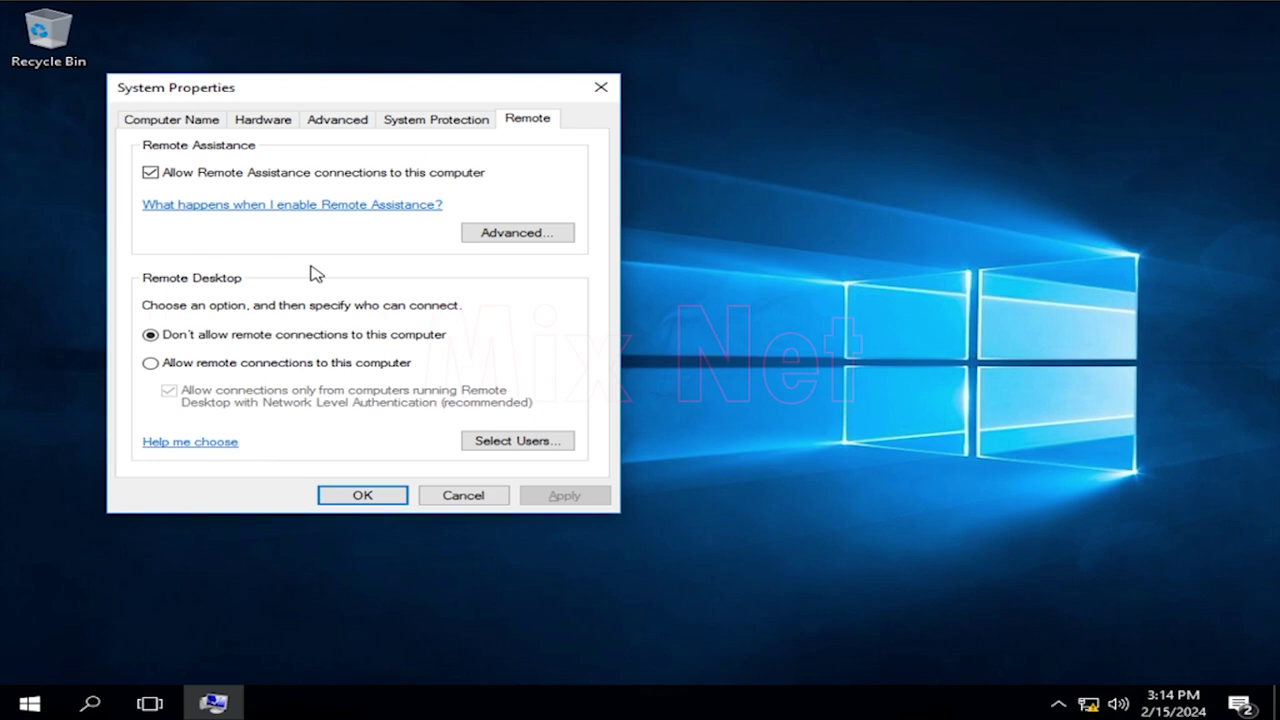
left_click(151, 363)
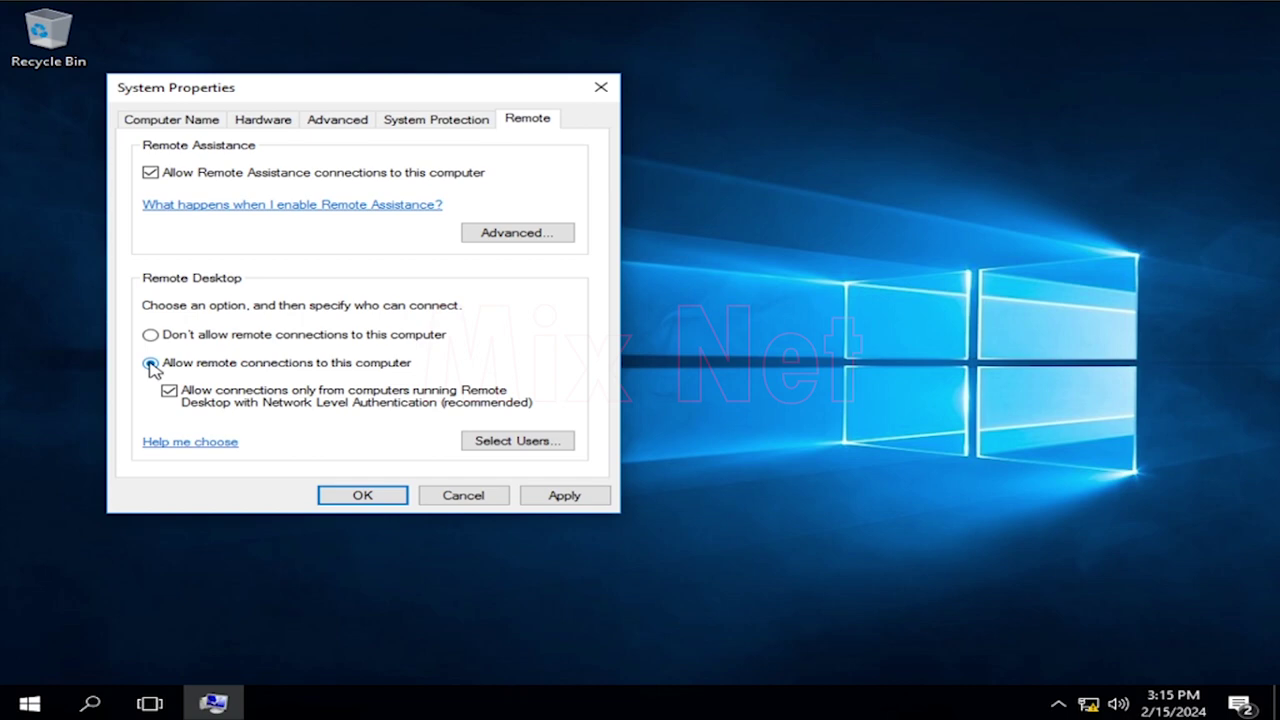
Review the Remote Desktop user selection without adding anyone, and apply the remote connection settings
left_click(520, 442)
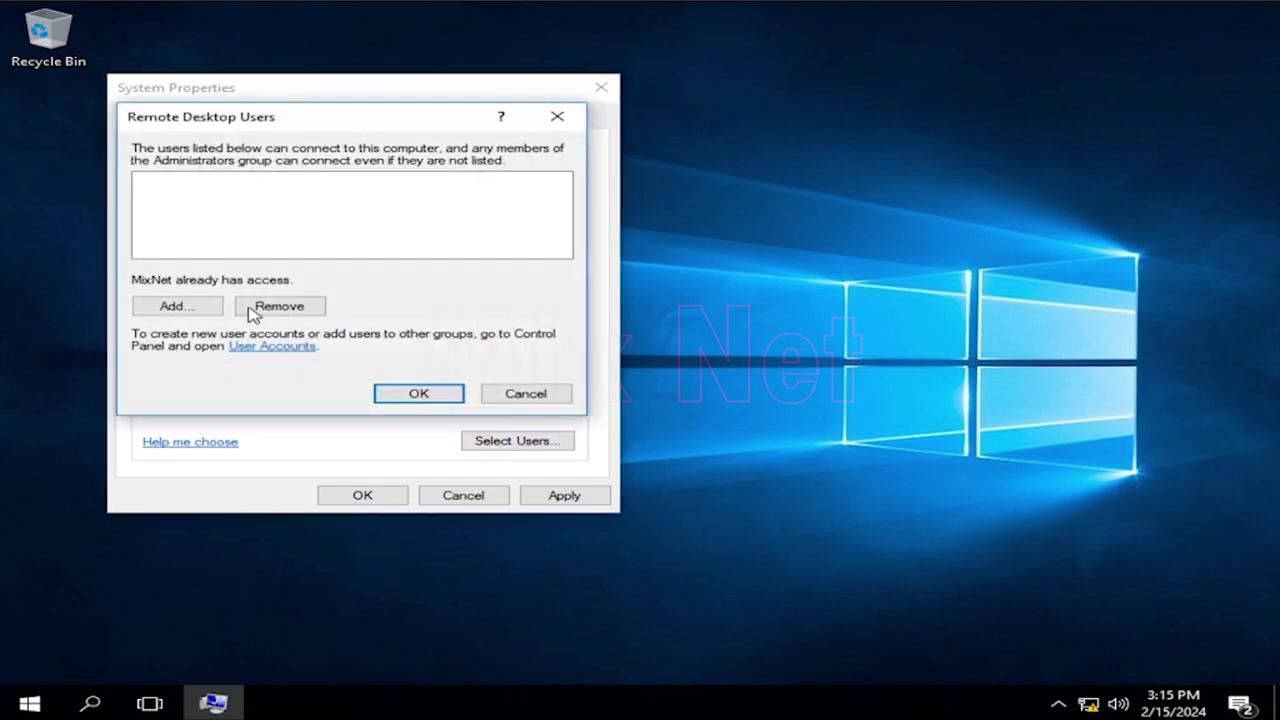
left_click(172, 303)
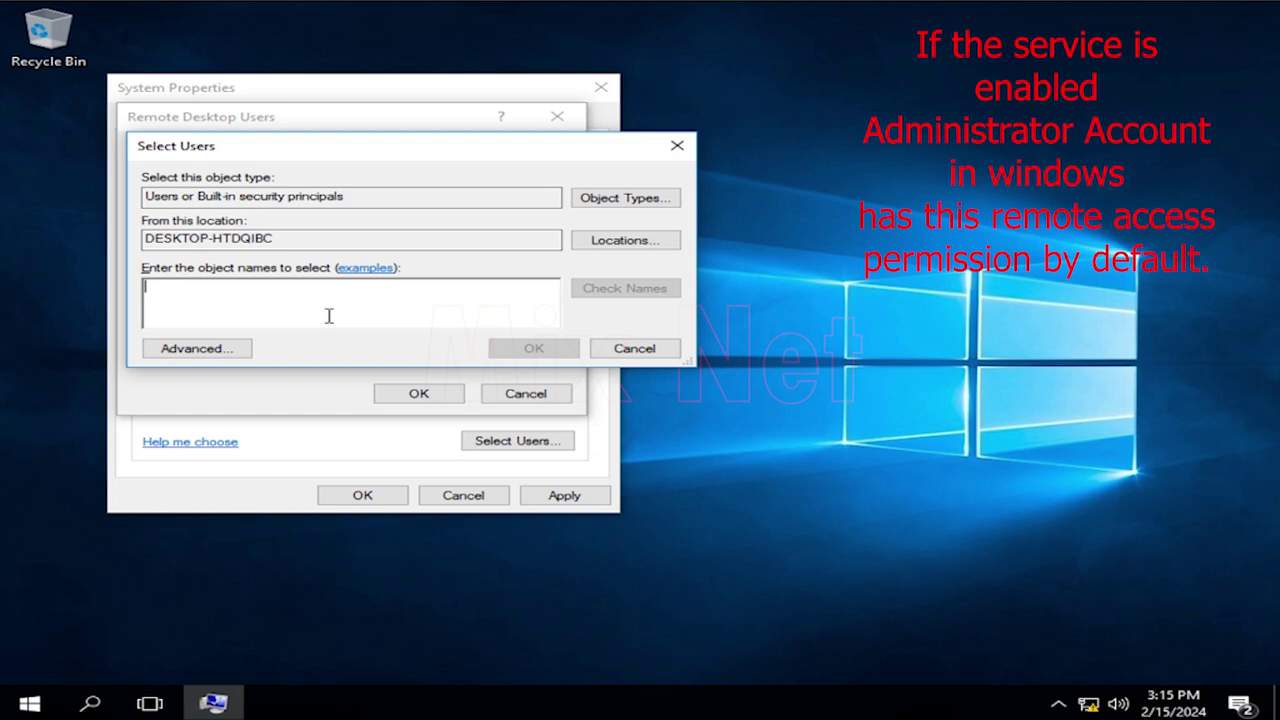
left_click(622, 350)
left_click(527, 399)
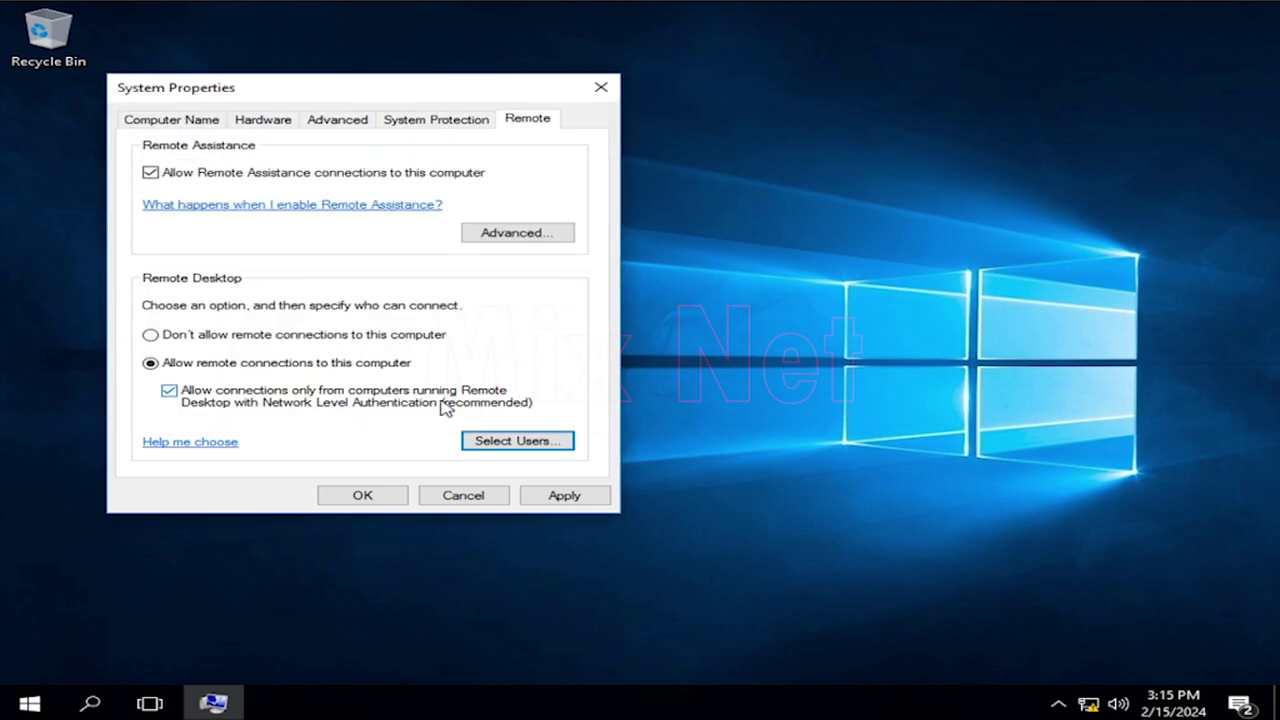
left_click(589, 500)
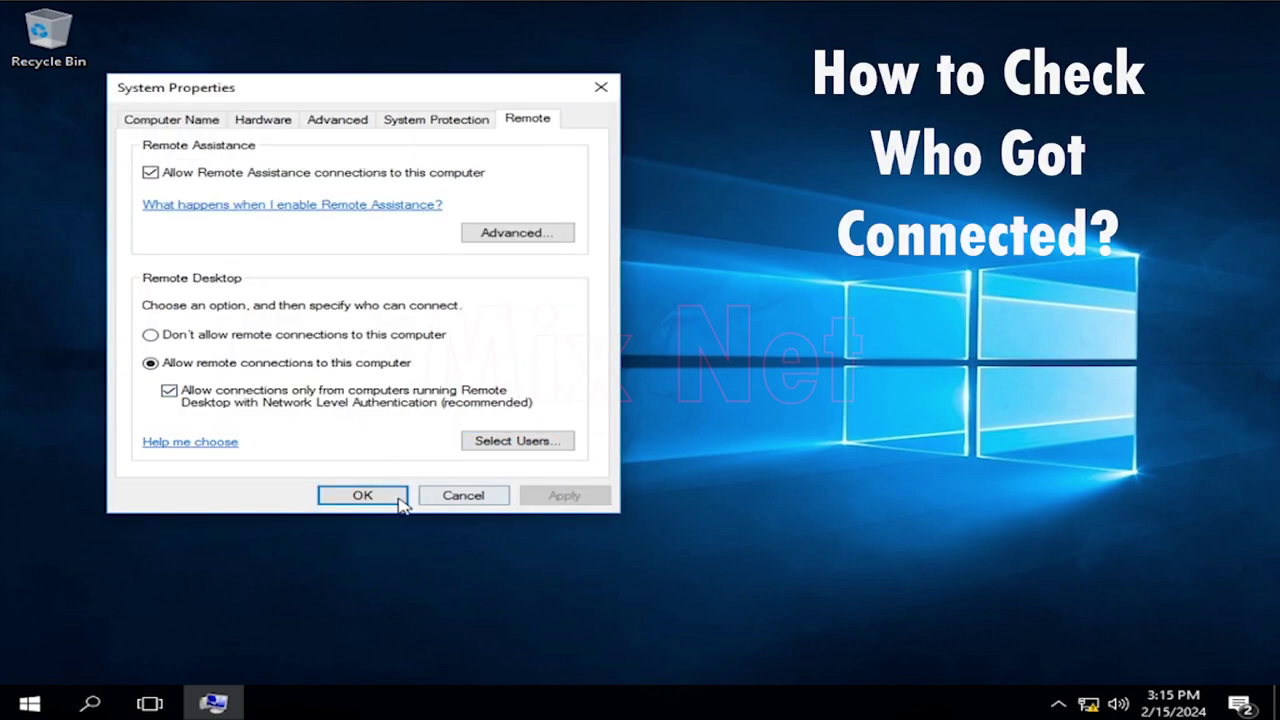
left_click(358, 499)
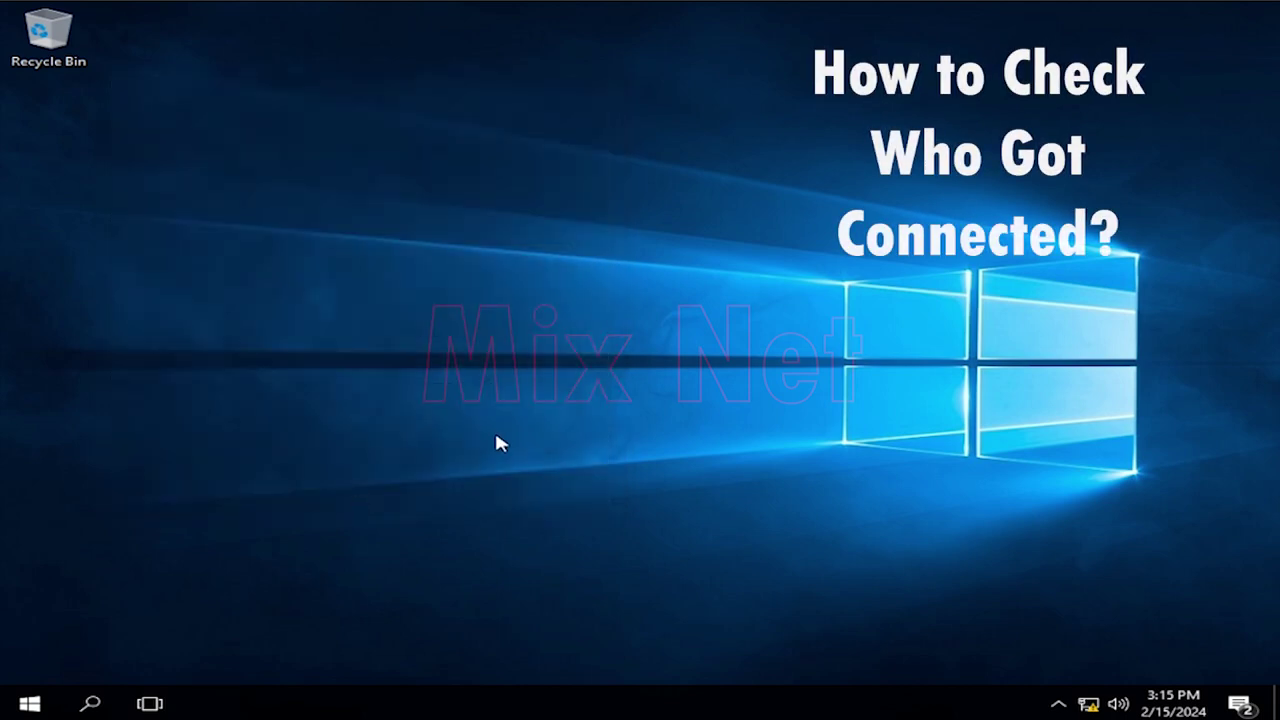
right_click(480, 235)
left_click(590, 282)
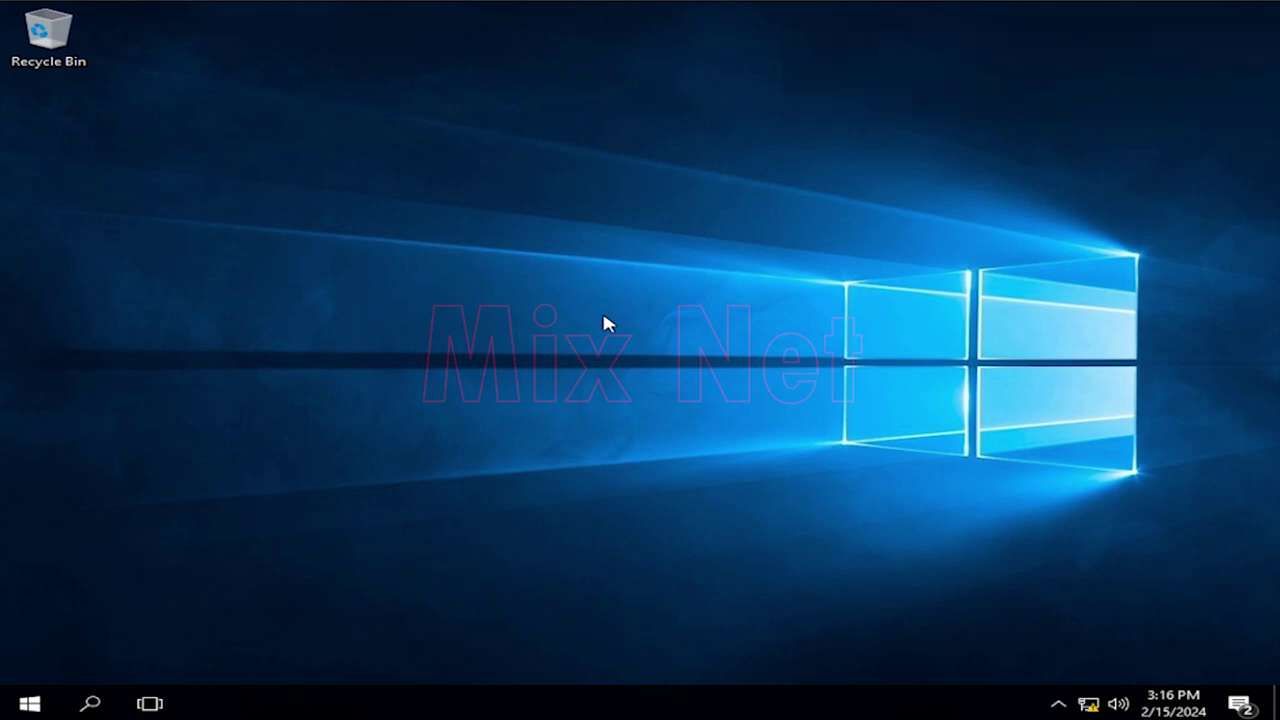
Examine the signed-in users in the detailed view of Task Manager, and close it
right_click(947, 705)
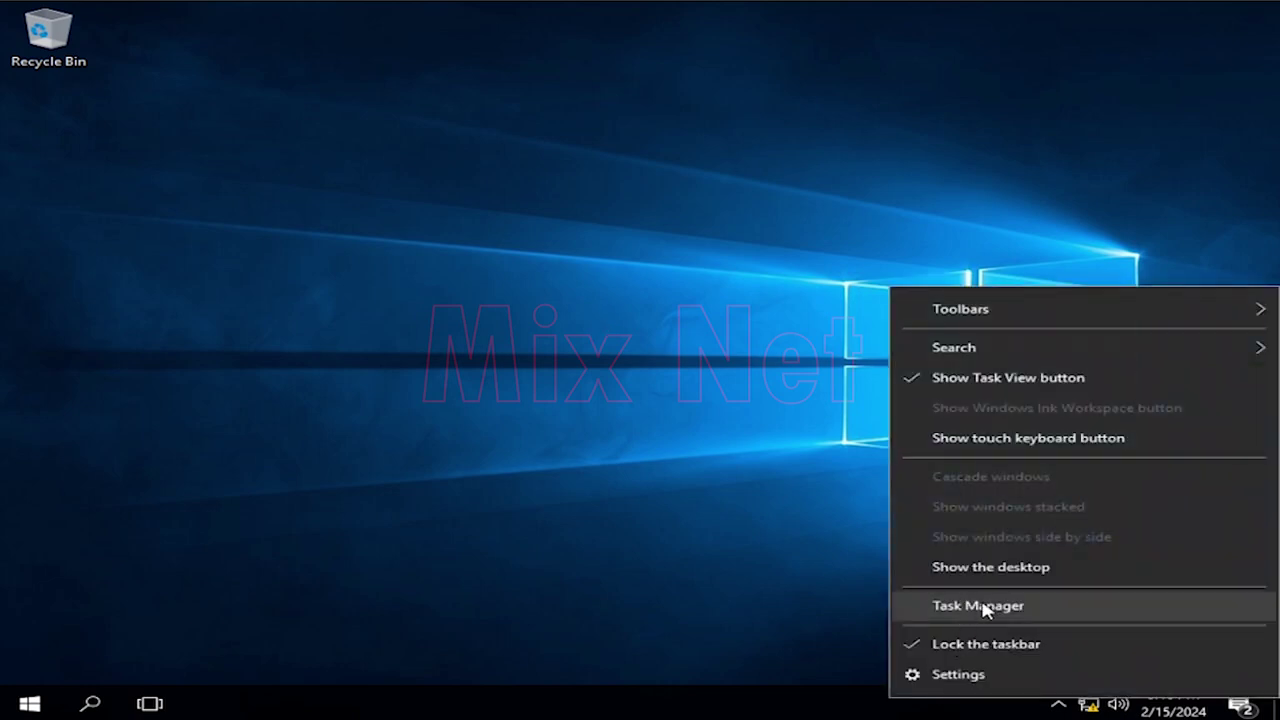
left_click(983, 606)
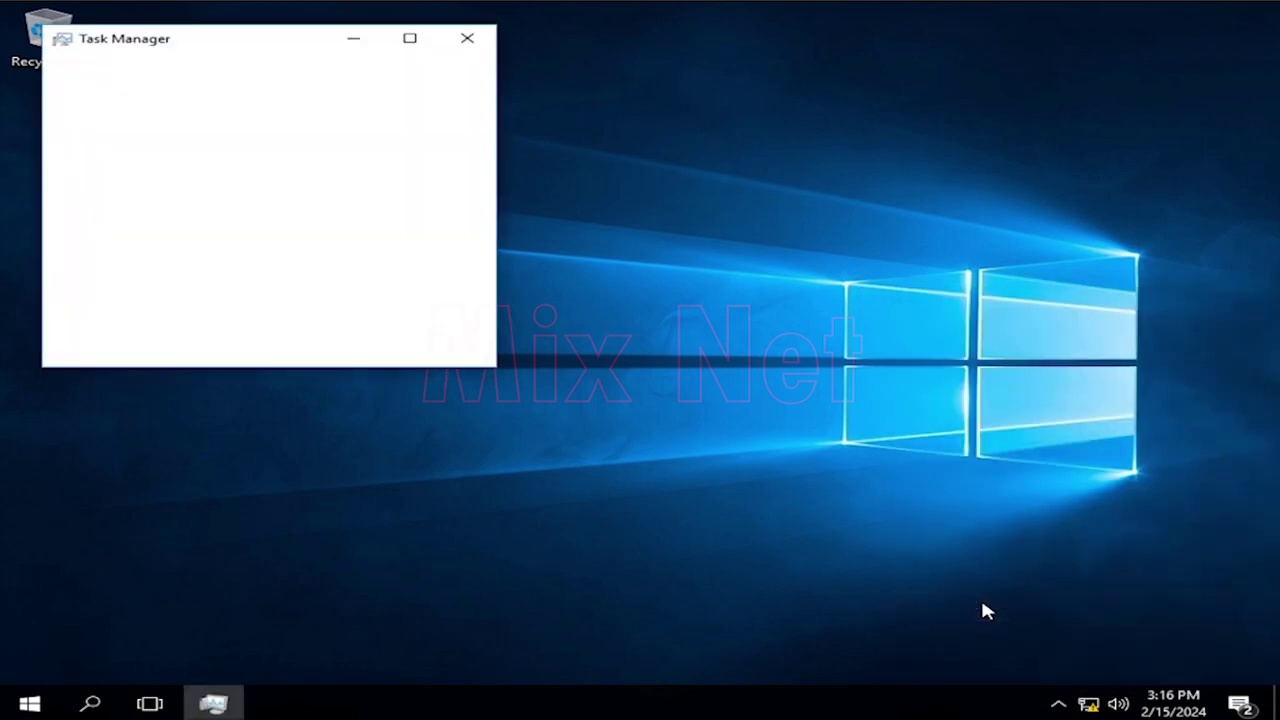
left_click(78, 350)
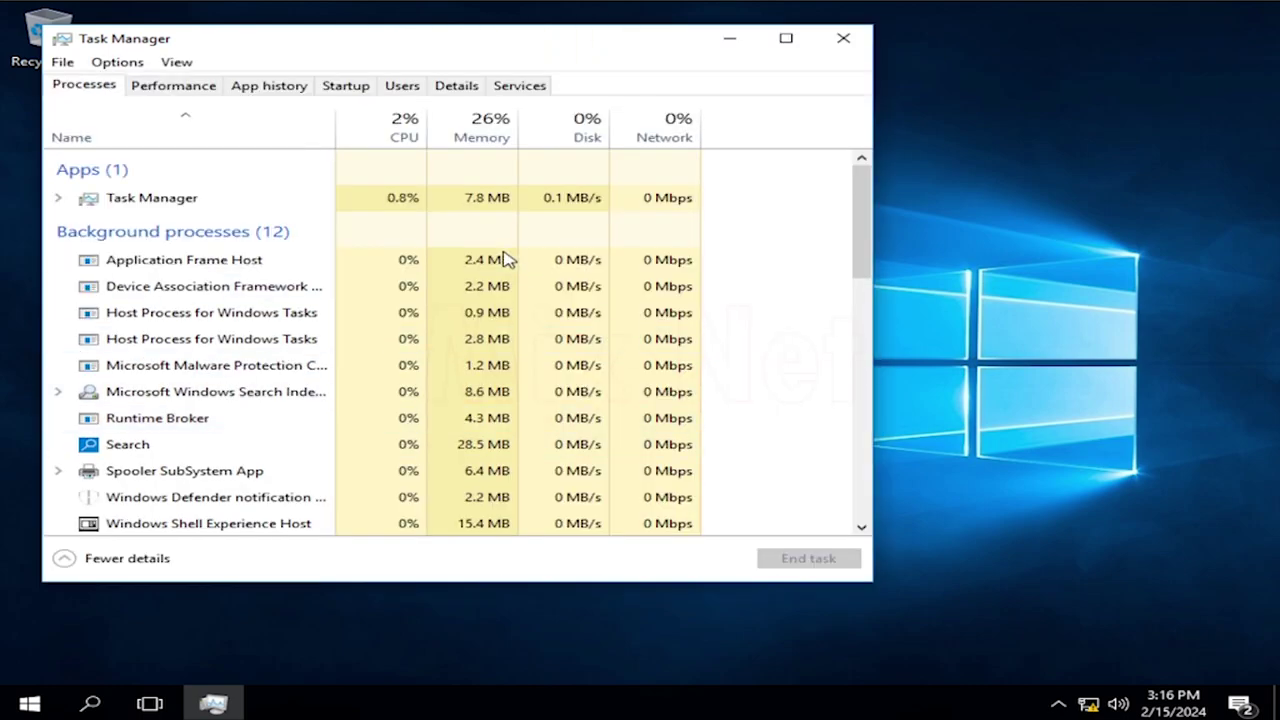
left_click(404, 88)
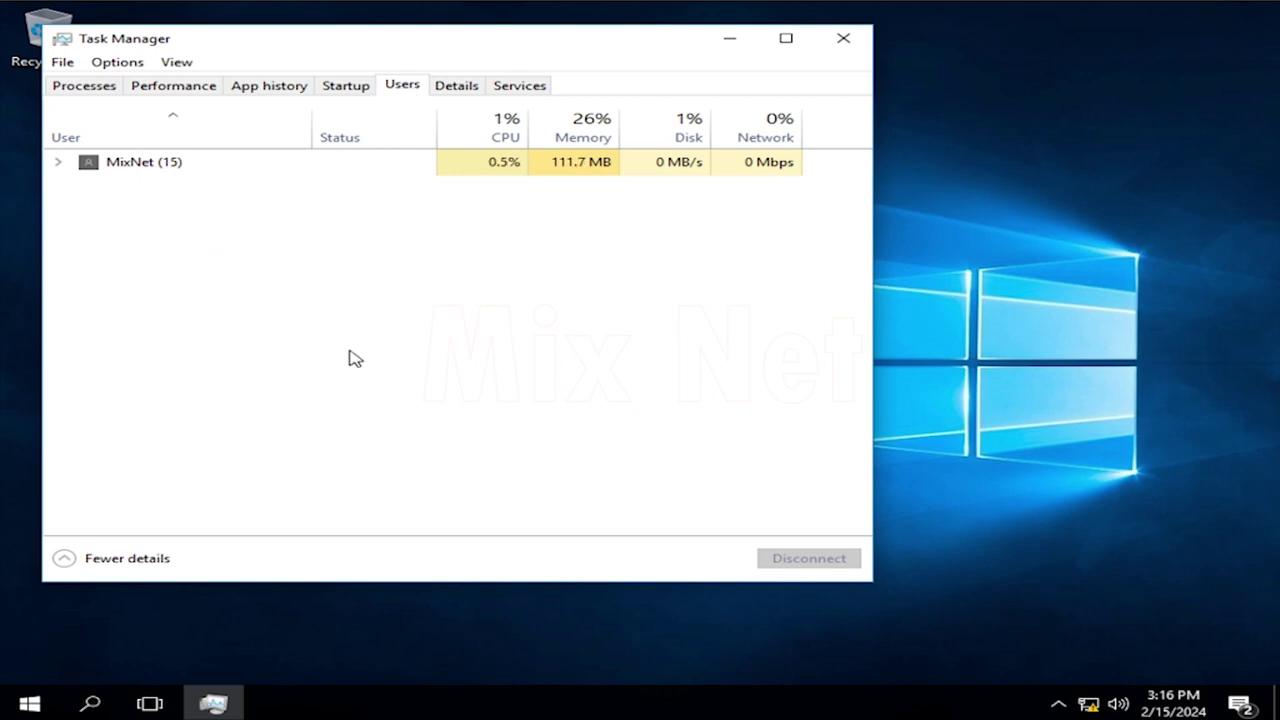
left_click(852, 45)
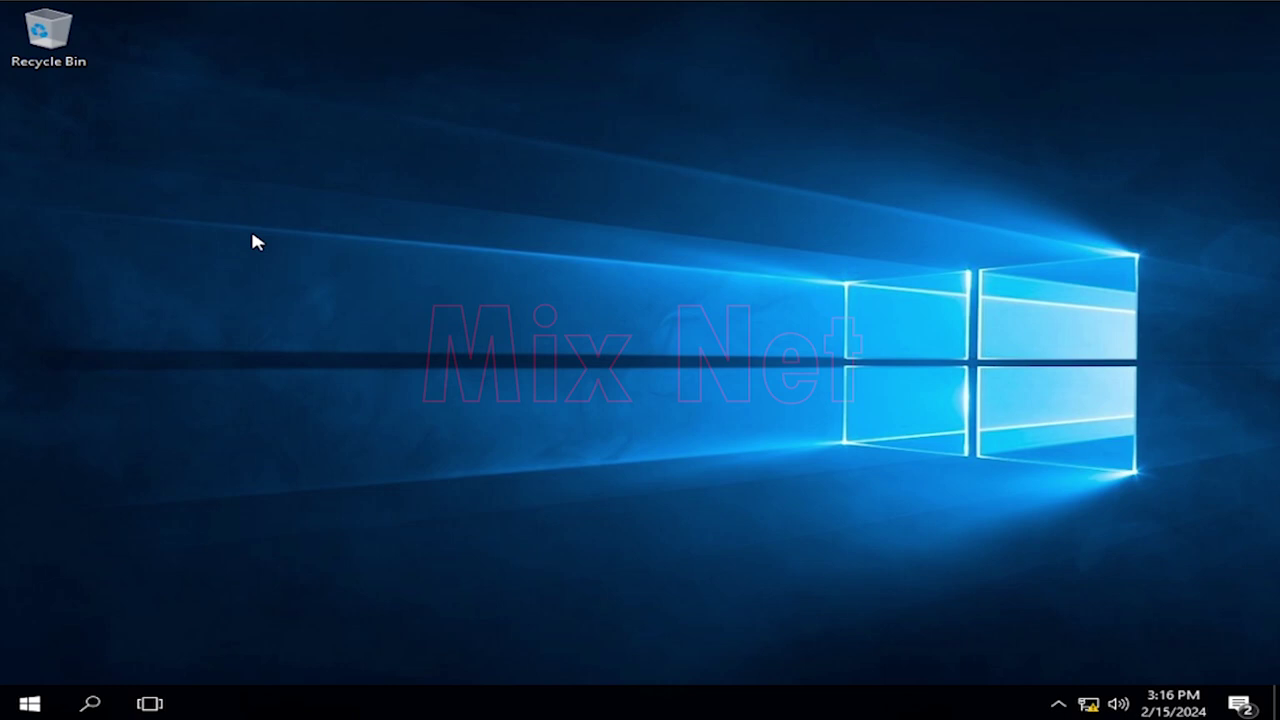
Start a Command Prompt and run qwinsta and query user to list the sessions and logged-on users
key("super+r")
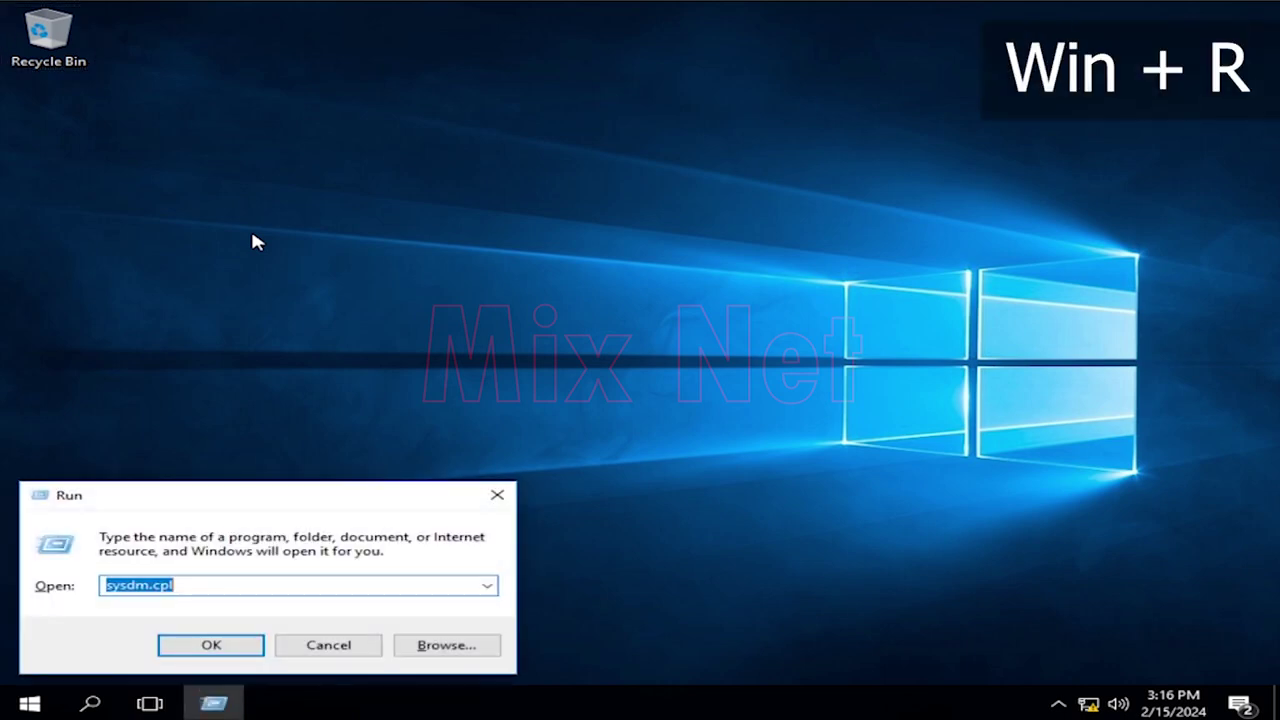
type("cmd")
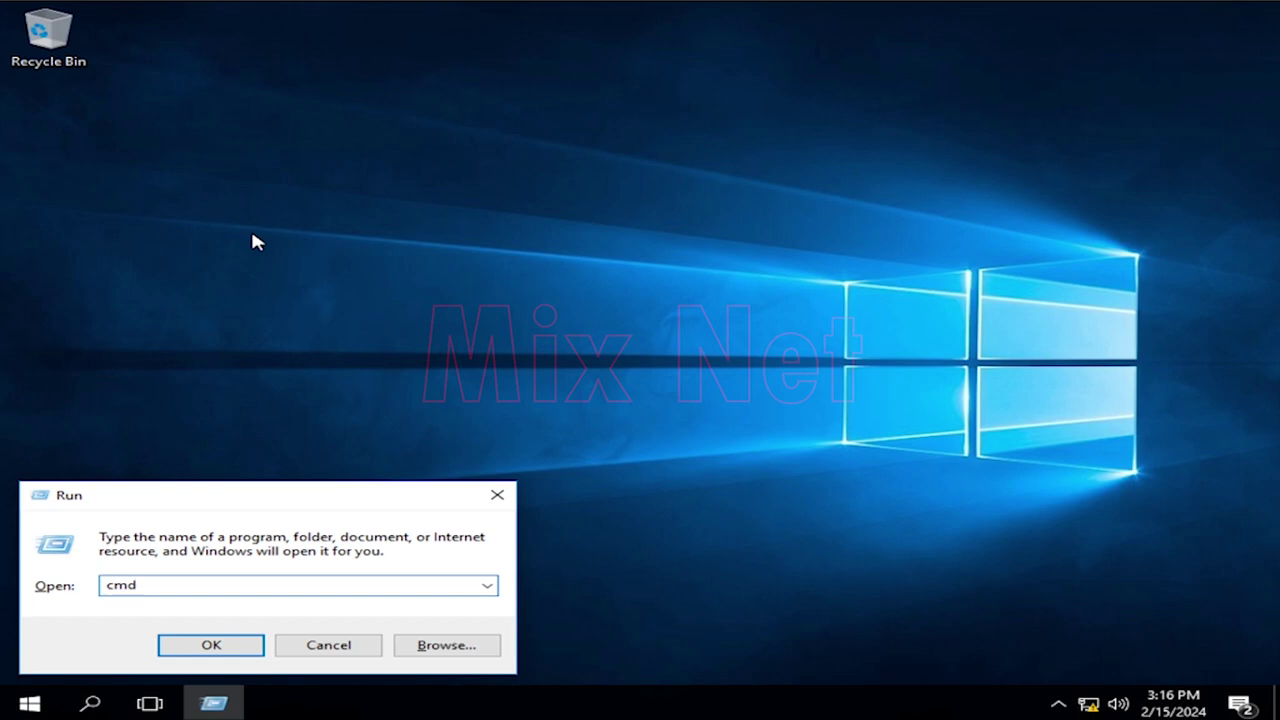
key("Return")
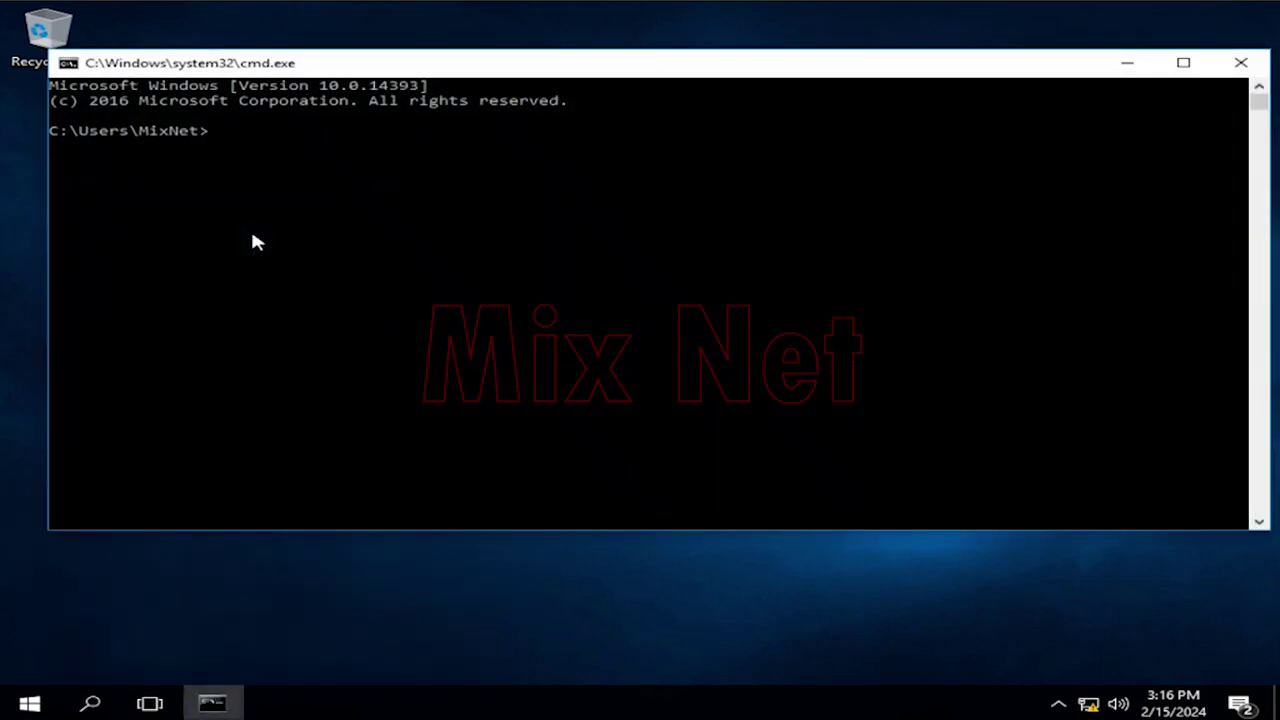
type("qw")
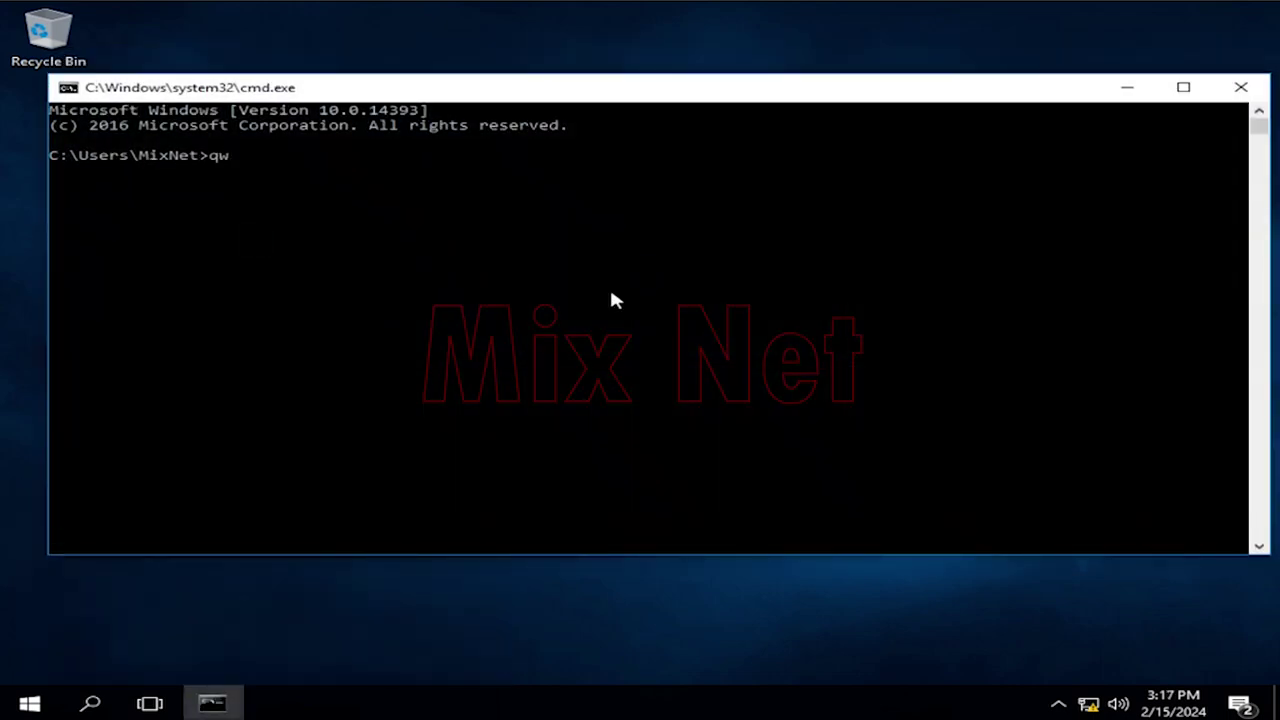
type("insta")
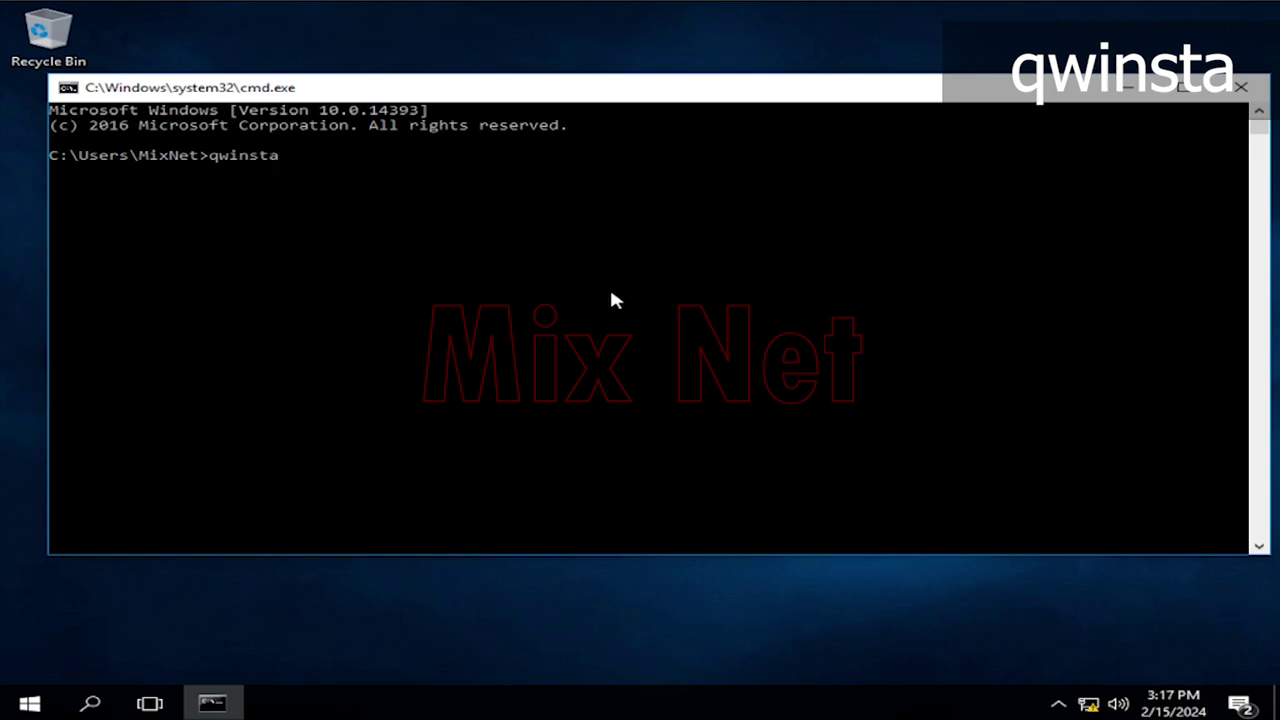
key("Return")
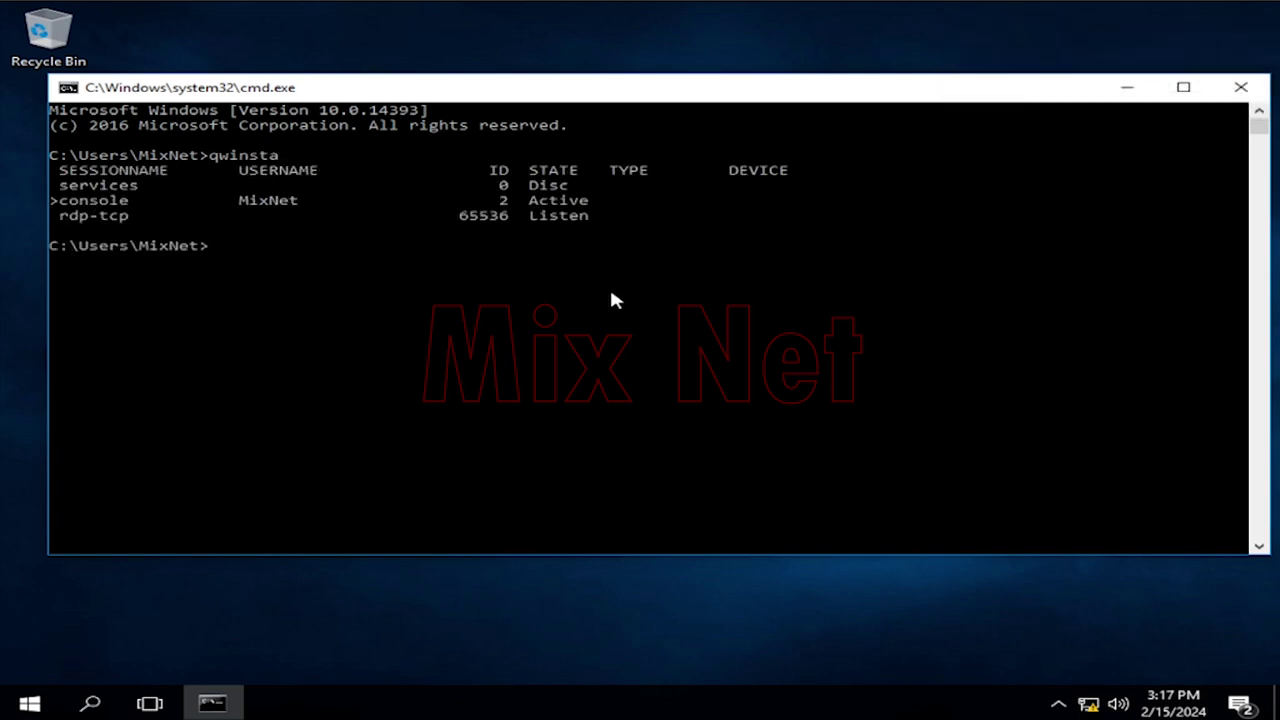
type("query user")
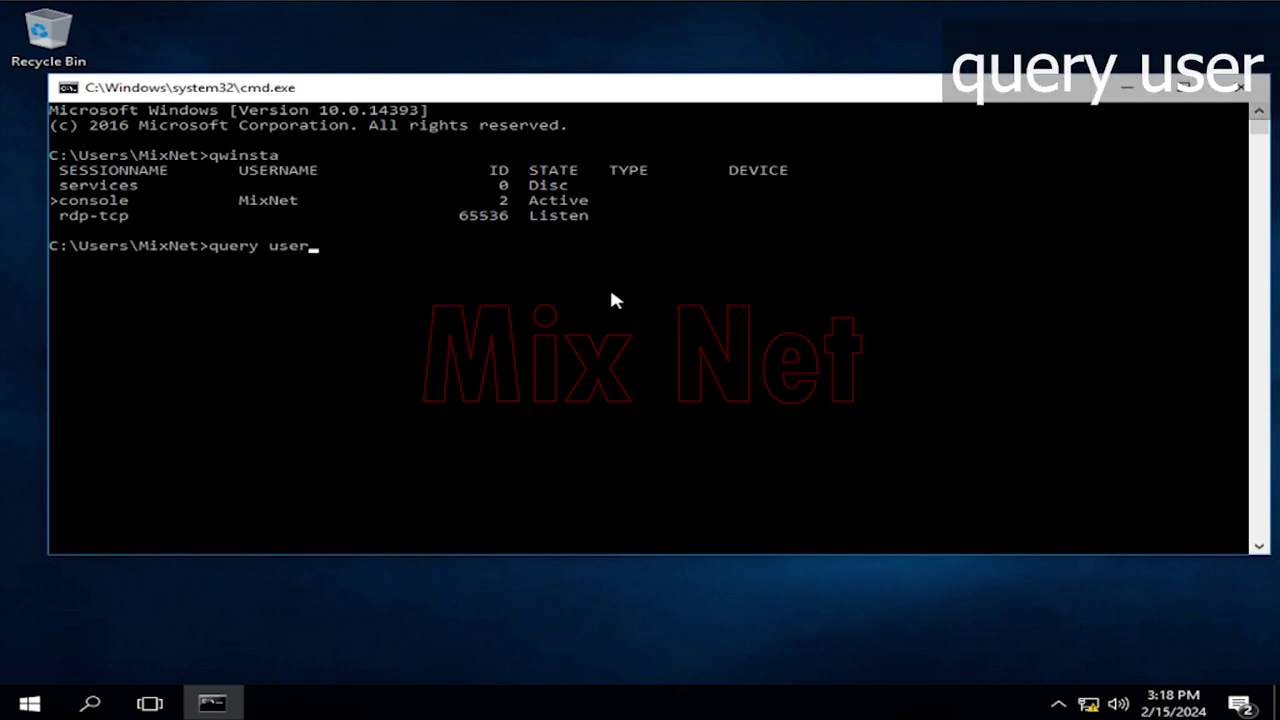
key("Return")
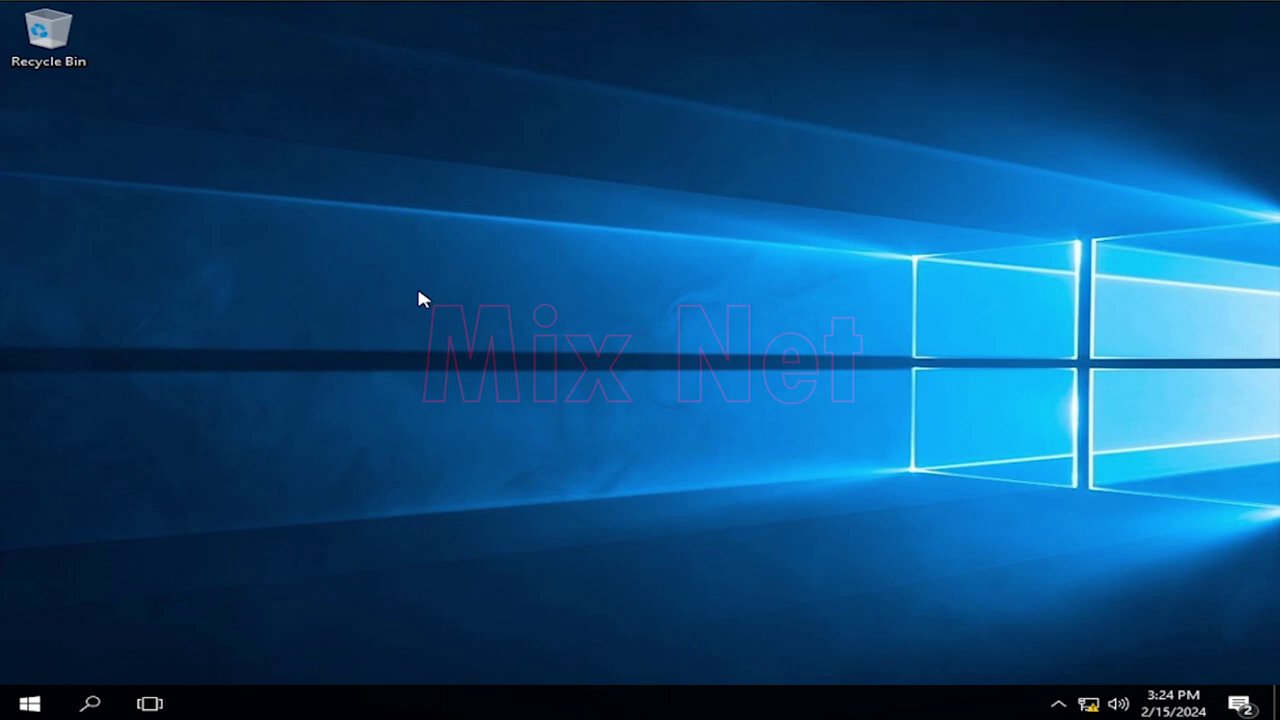
Find Event Viewer through the Windows search and launch it
key("super+s")
type("e")
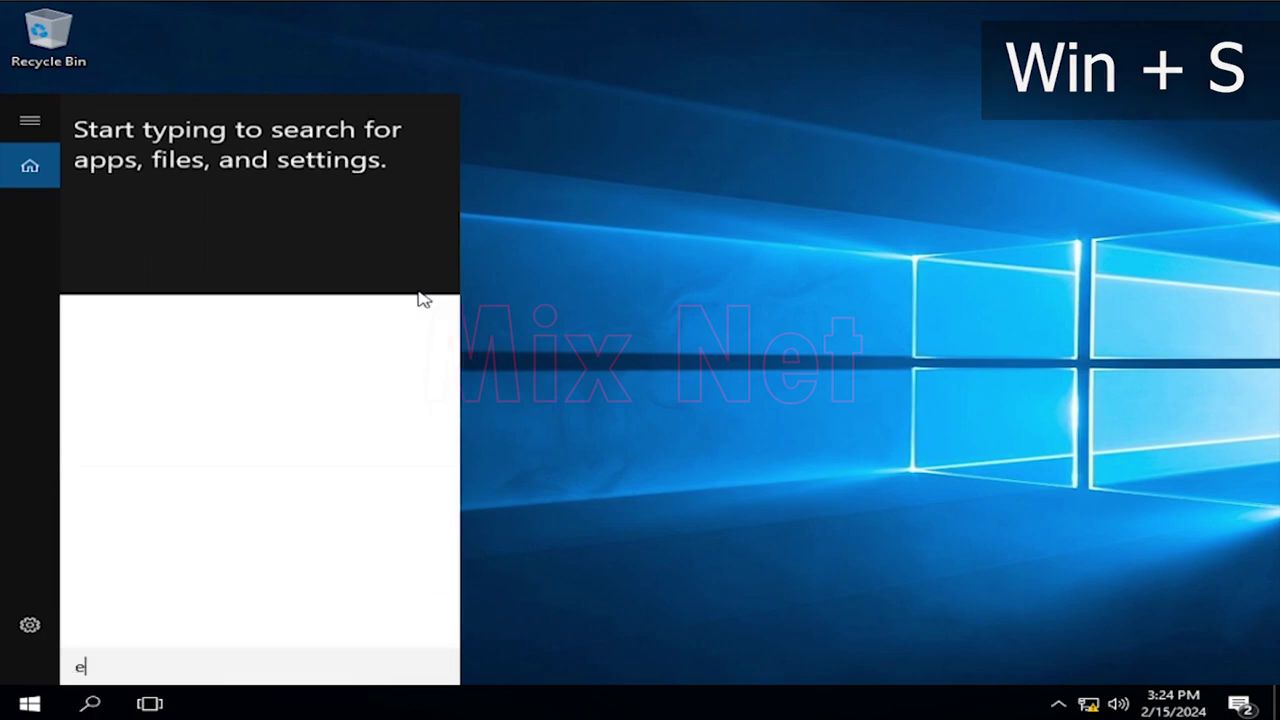
type("vent vi")
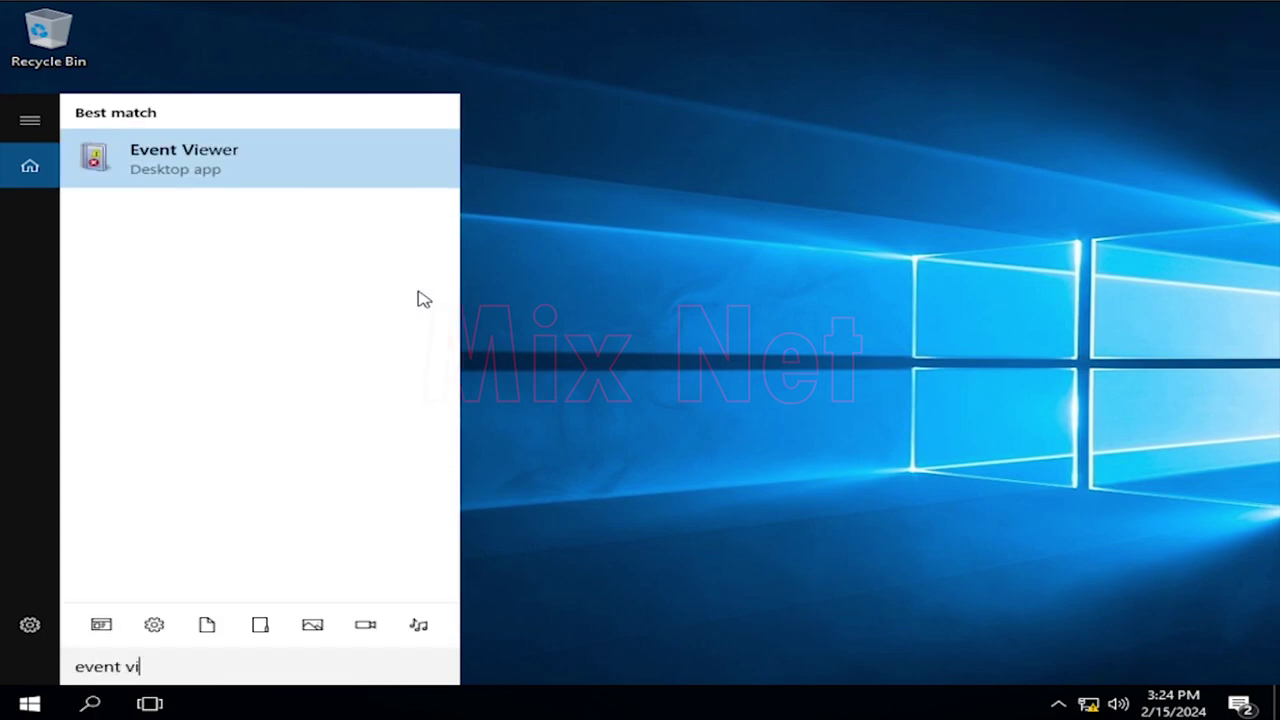
type("w")
key("BackSpace")
type("ewer")
key("Return")
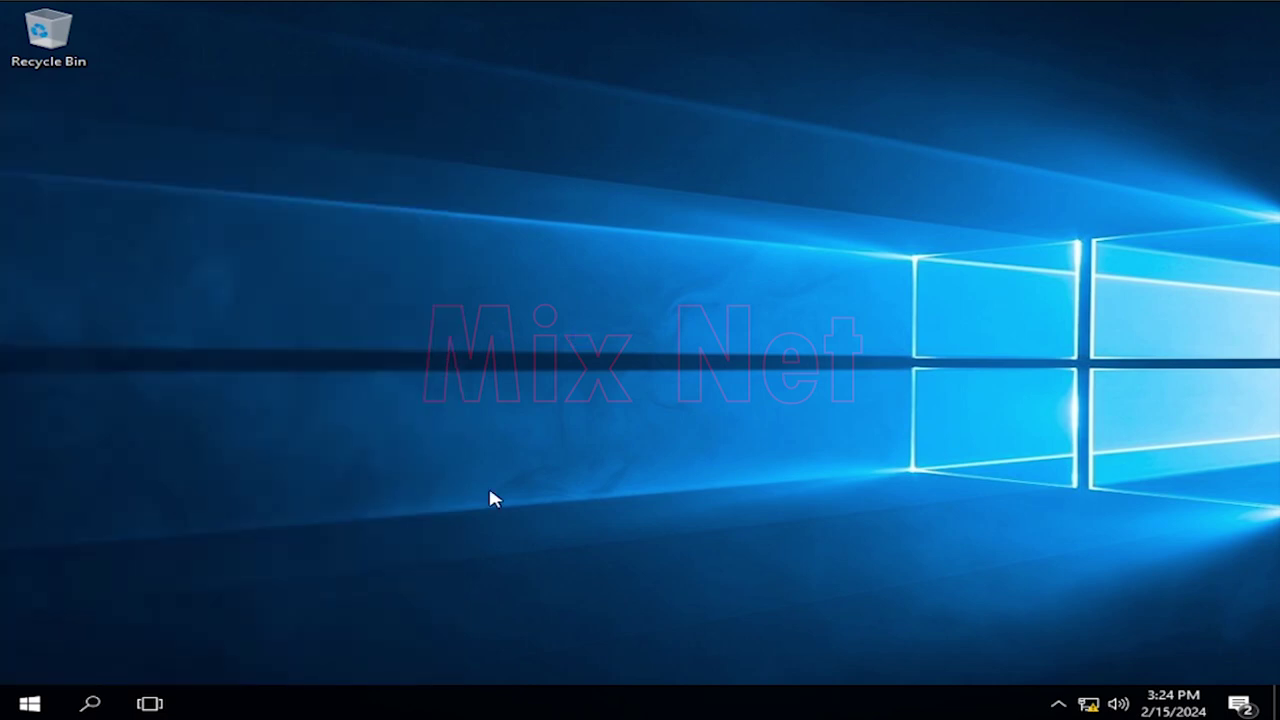
Launch Event Viewer with the Run command eventvwr and maximize its window
key("super+r")
type("e")
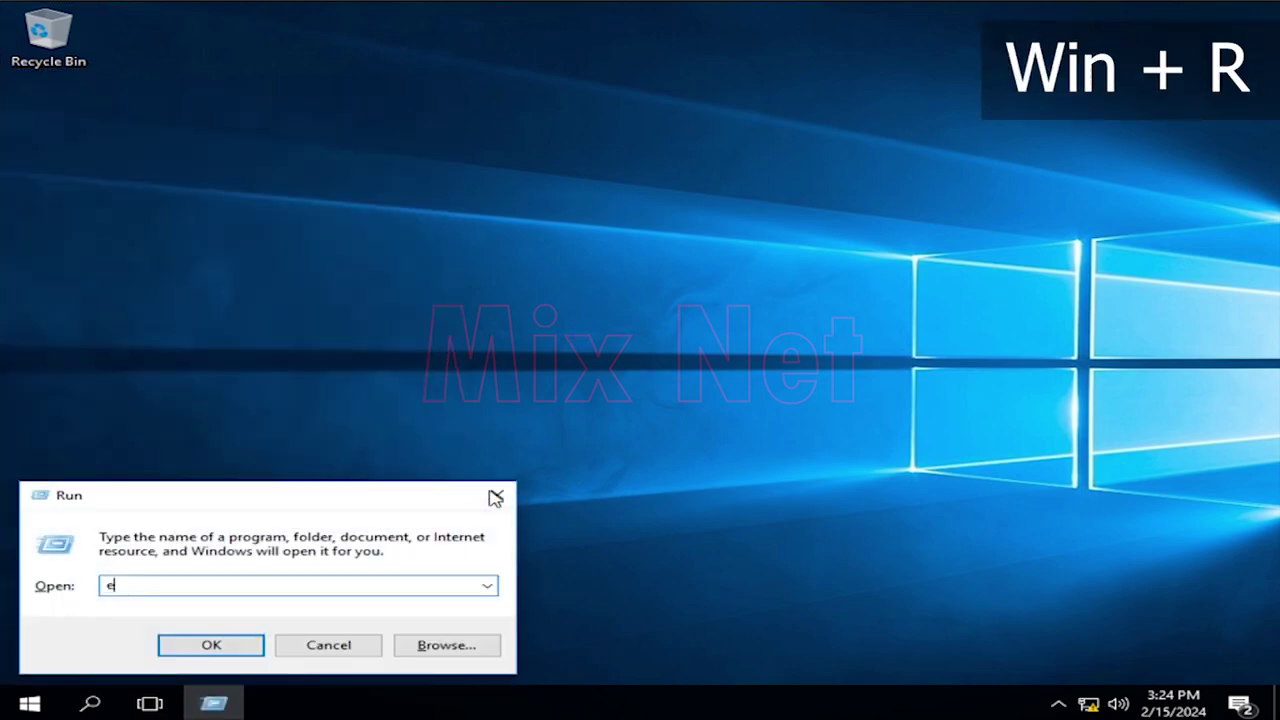
type("ventvwr")
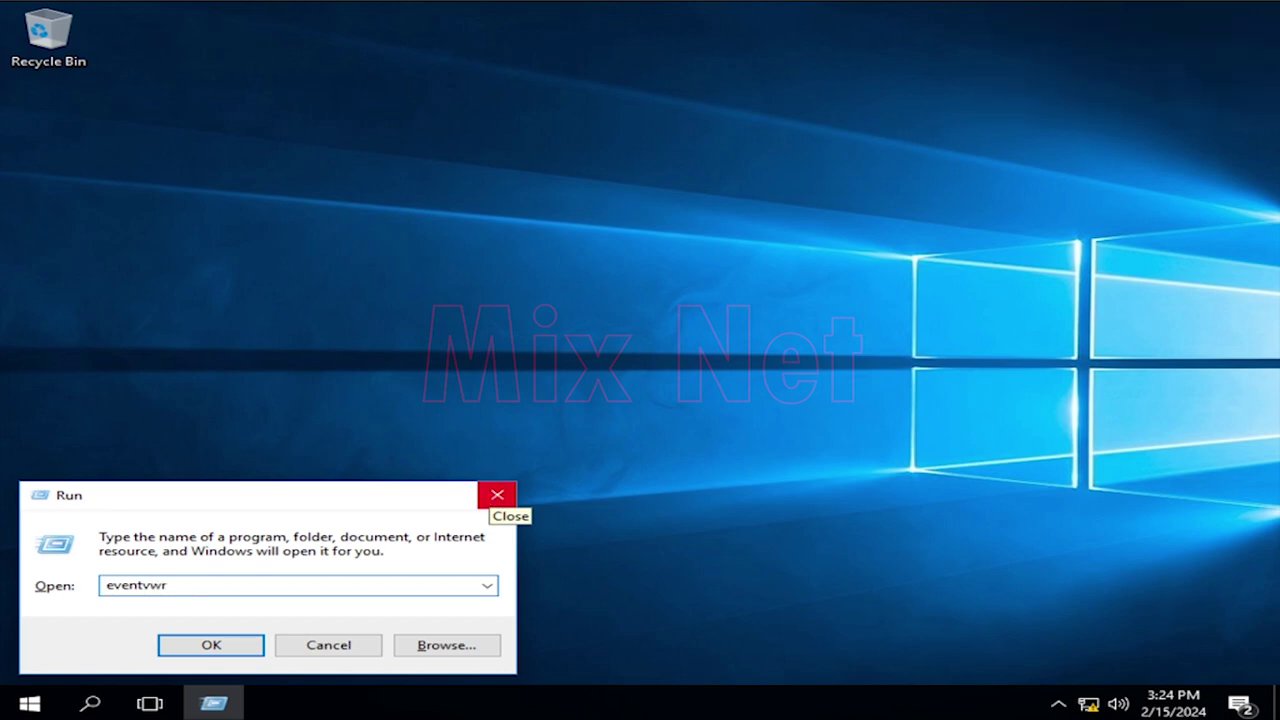
key("Return")
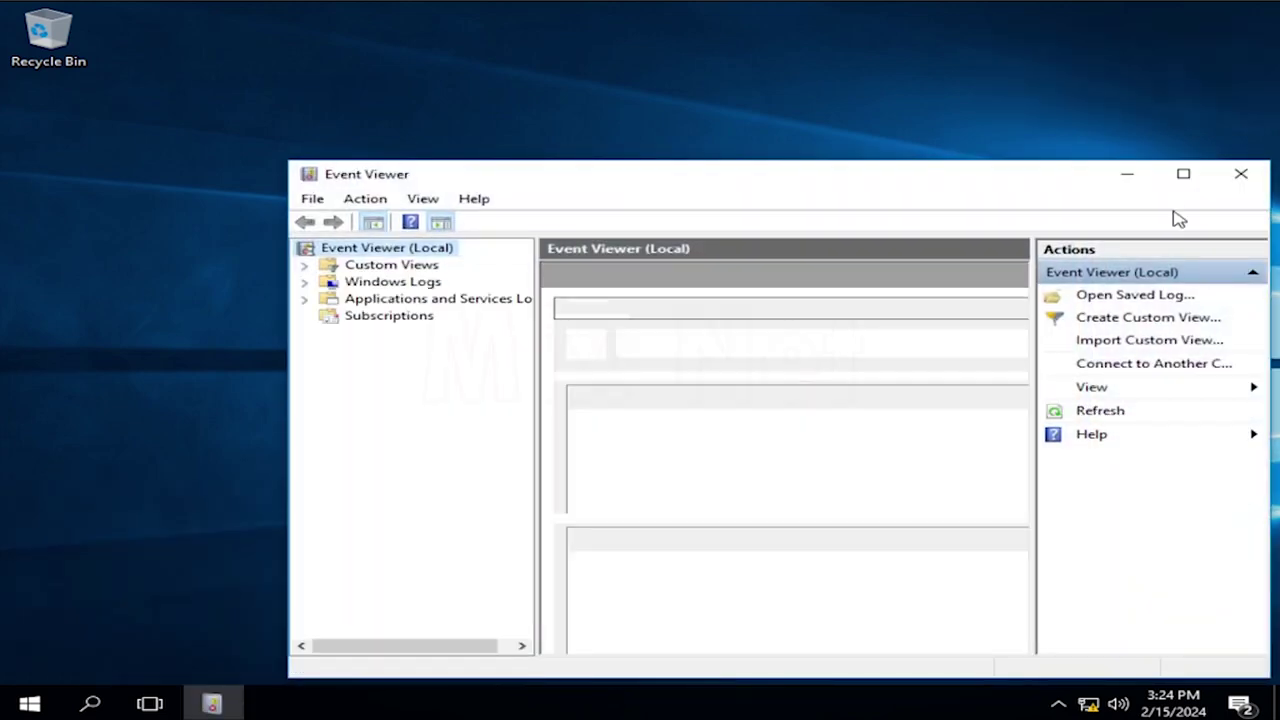
left_click(1182, 174)
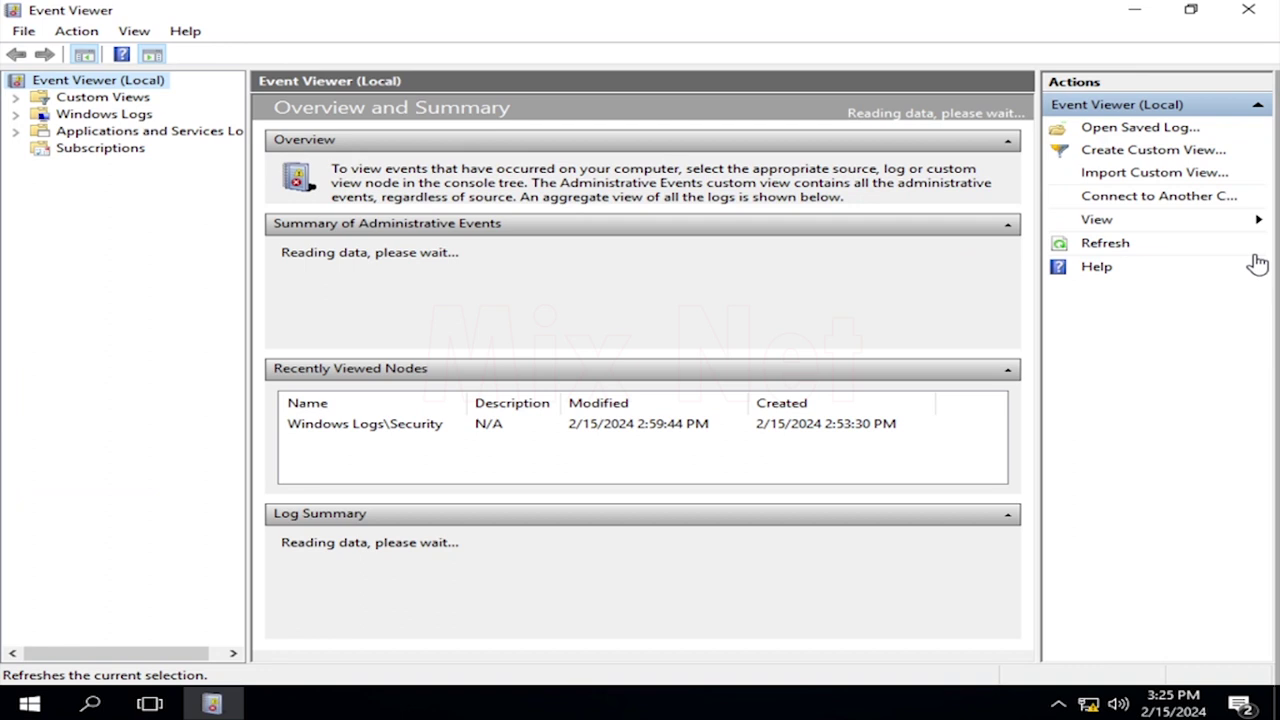
Show the Security log under Windows Logs and enlarge its event list area
left_click(60, 115)
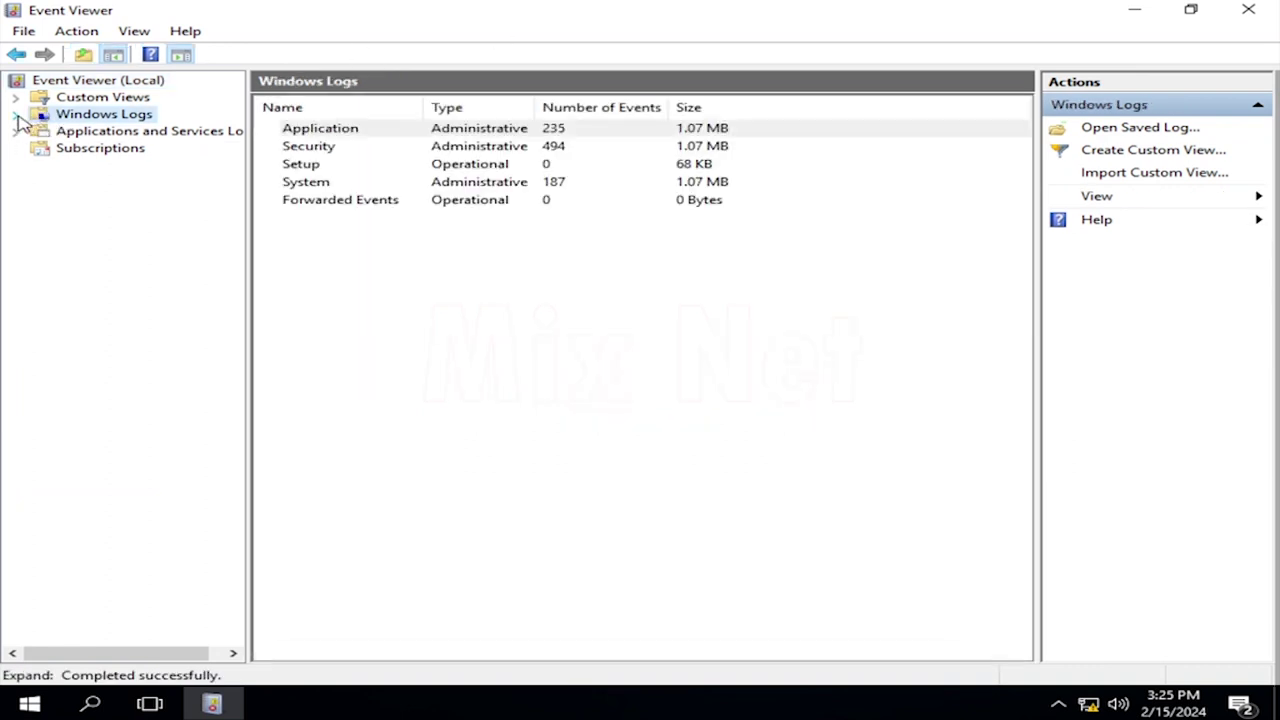
left_click(17, 114)
left_click(100, 152)
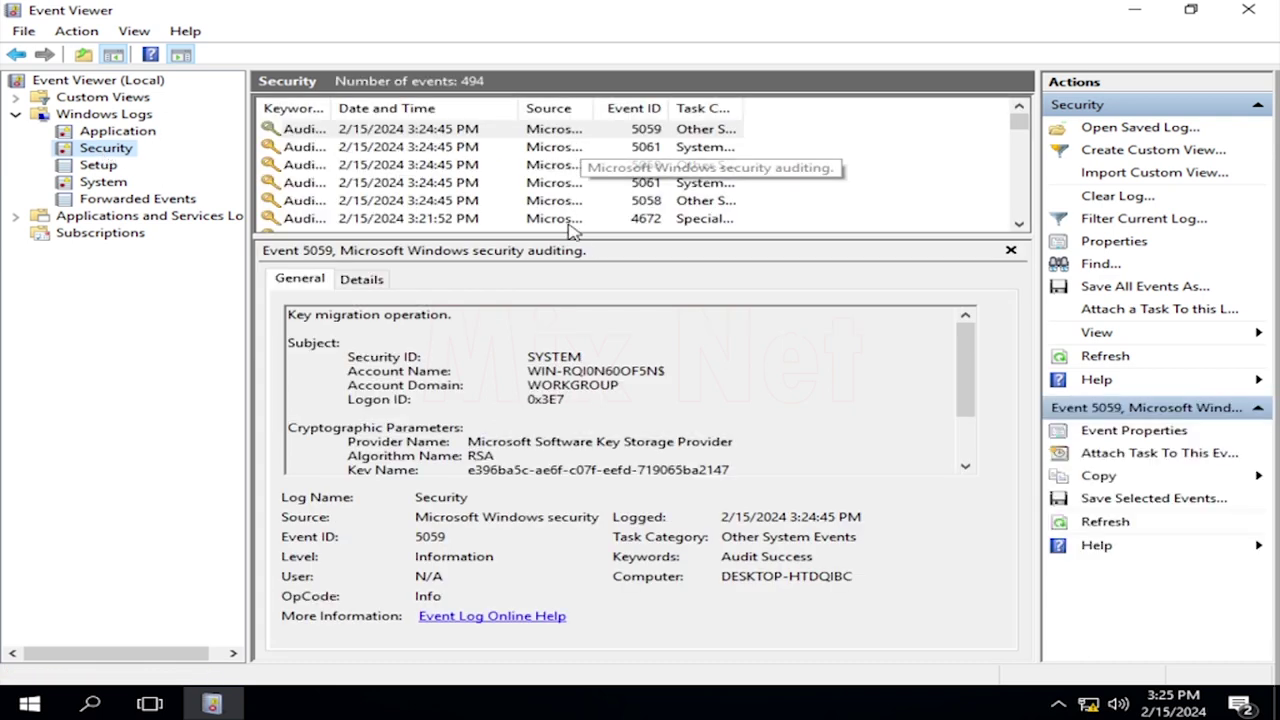
left_click_drag(604, 241, 597, 292)
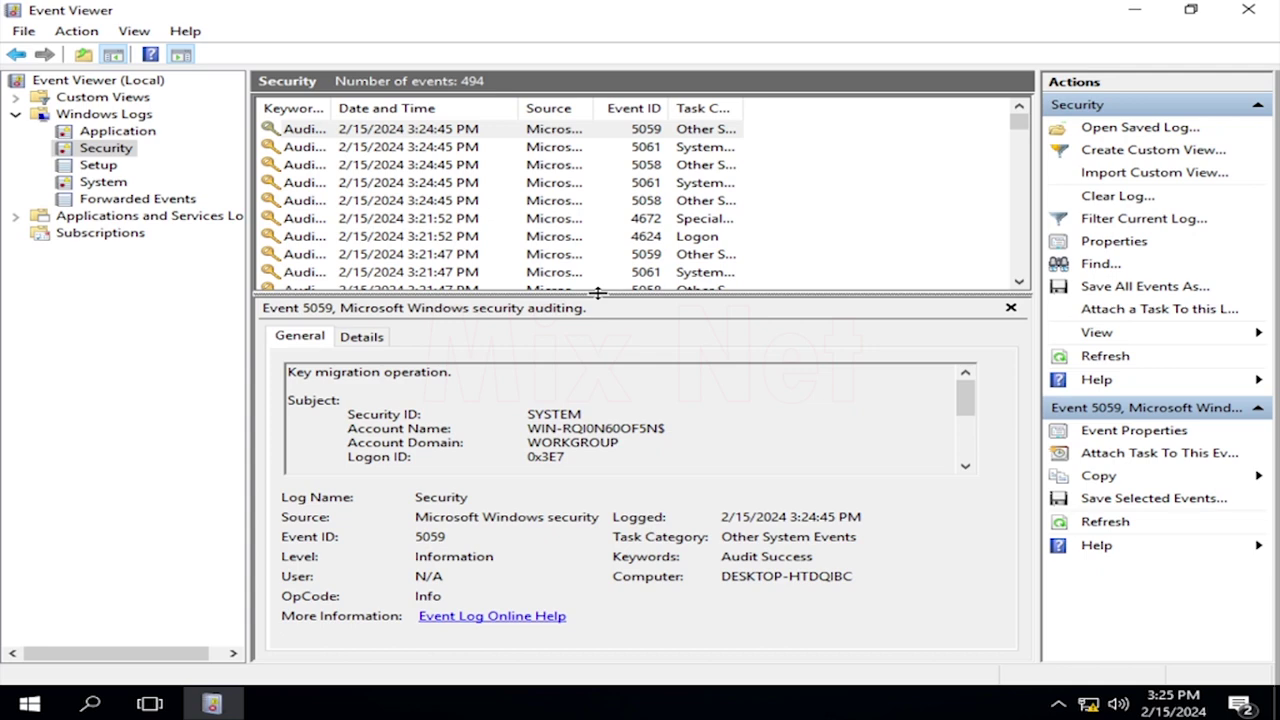
Filter the Security log for event ID 4624 logged at any time and select the newest matching logon event
left_click(1148, 220)
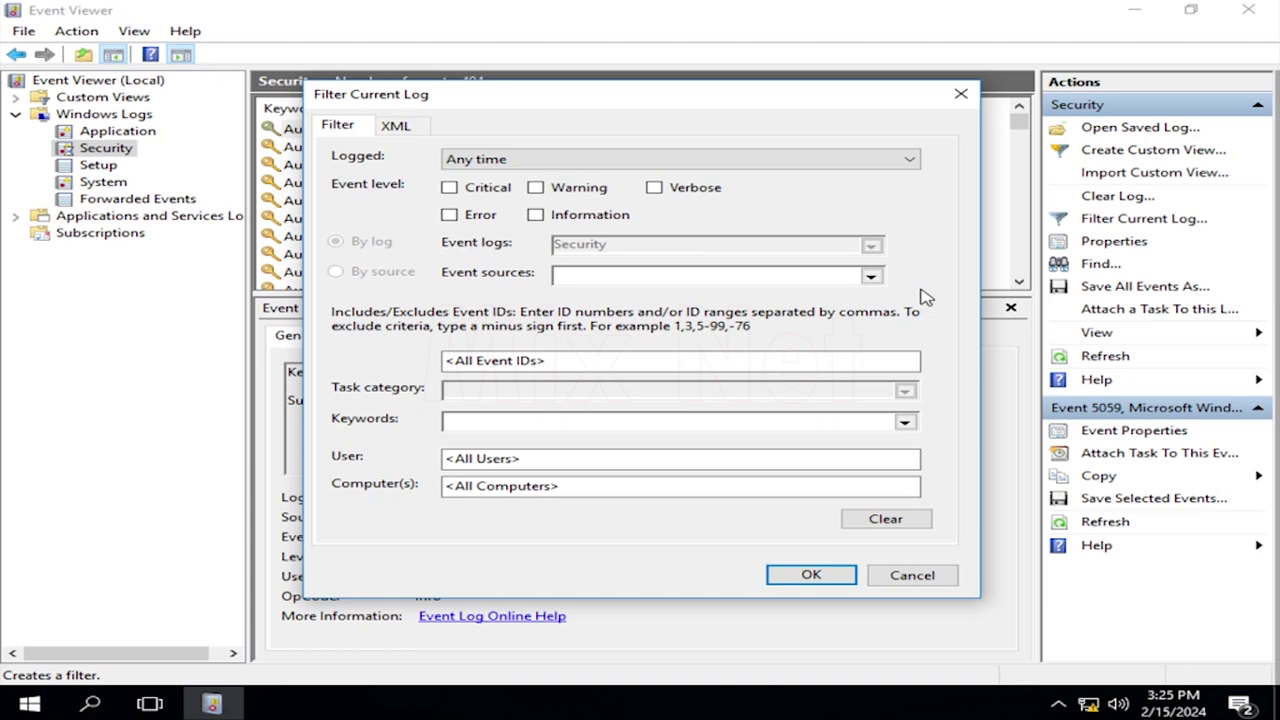
left_click(911, 162)
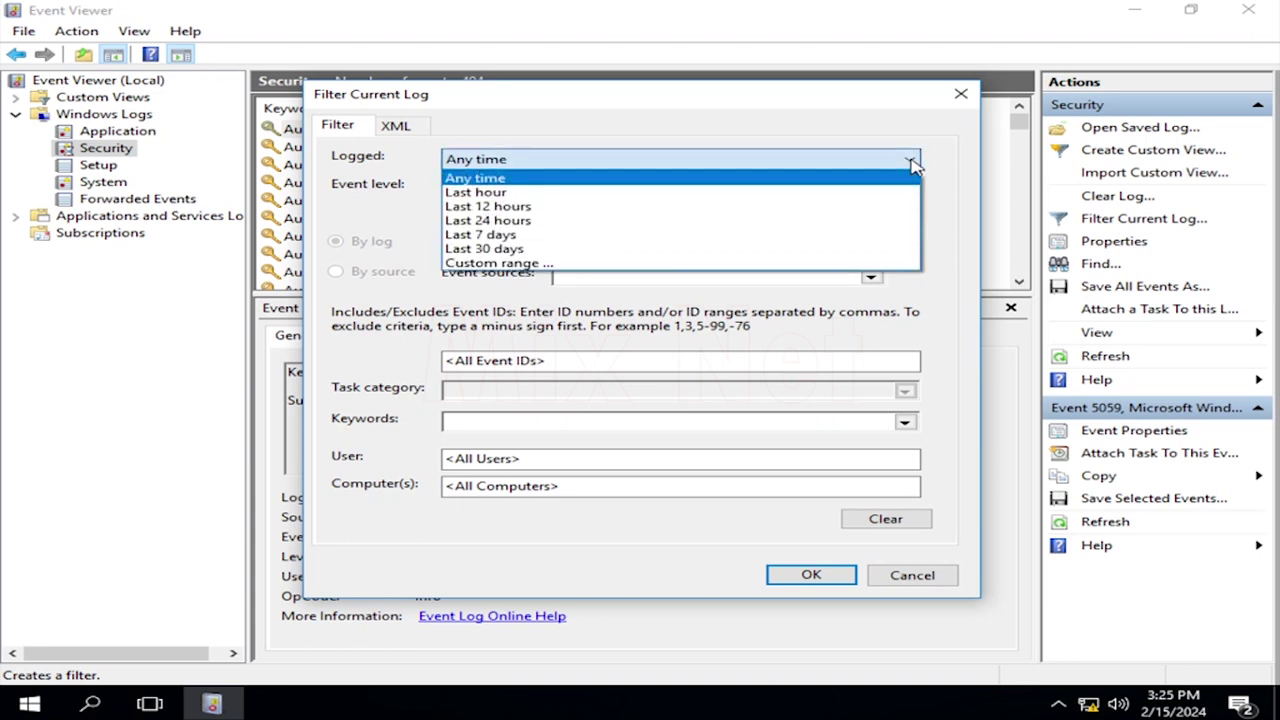
left_click(814, 179)
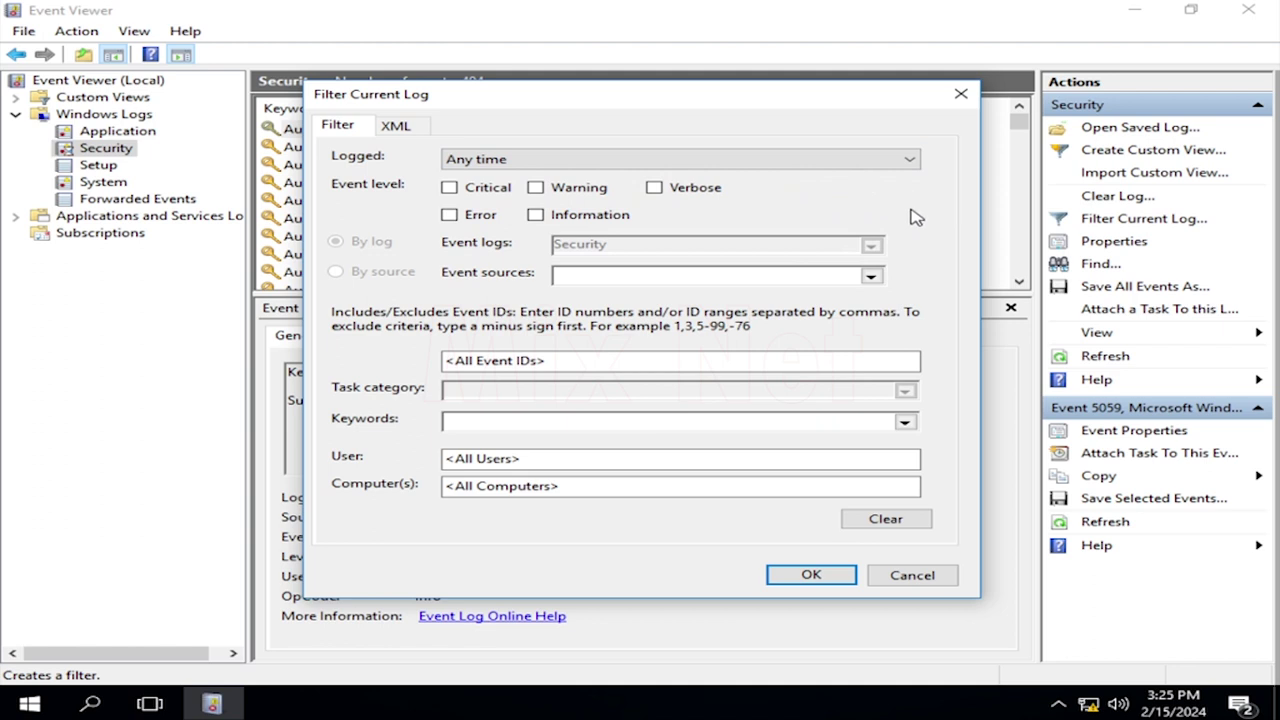
left_click(608, 360)
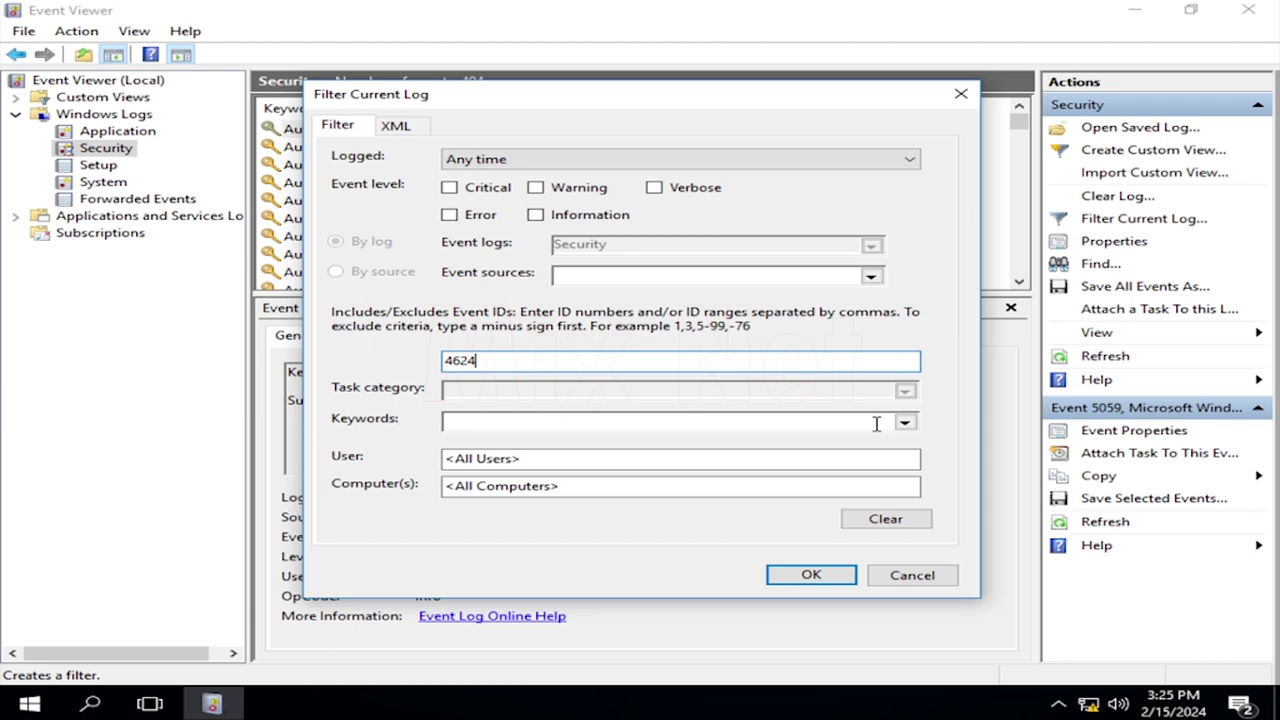
left_click(811, 577)
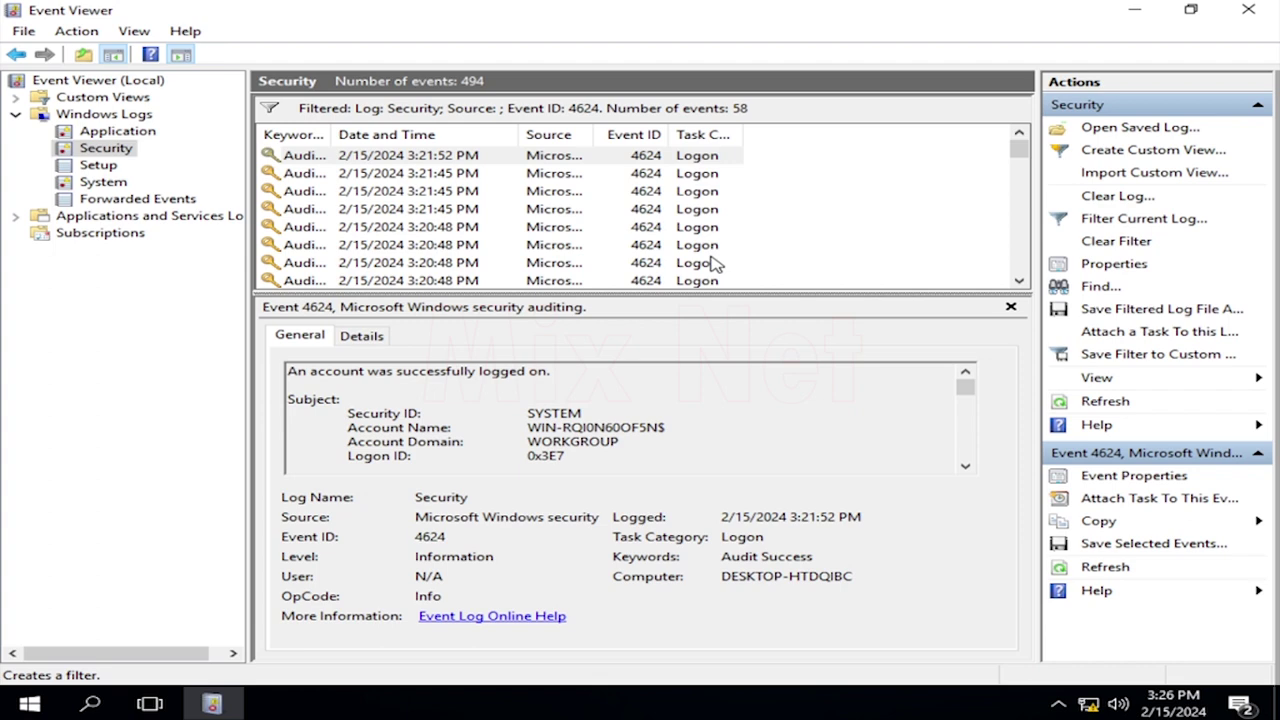
left_click(508, 157)
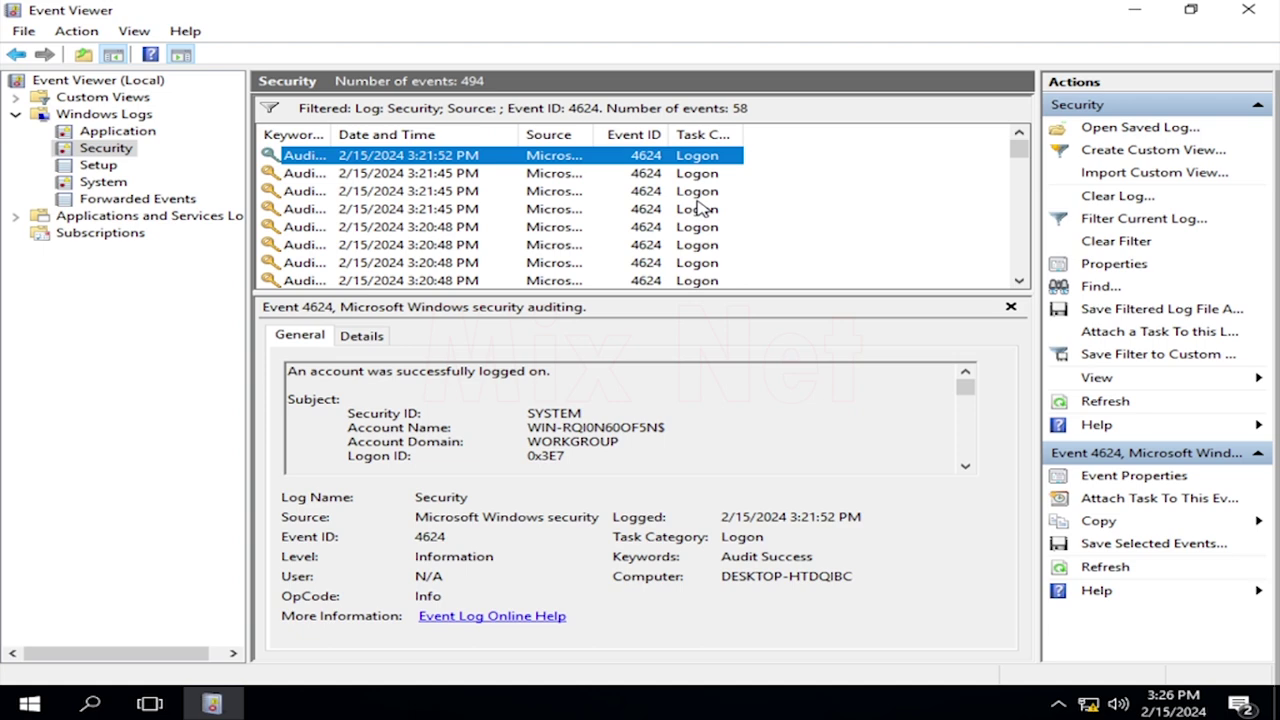
Enable manual editing of the filter's XML query and put the EventID=4624 condition on its own line inside the Select element
left_click(1143, 221)
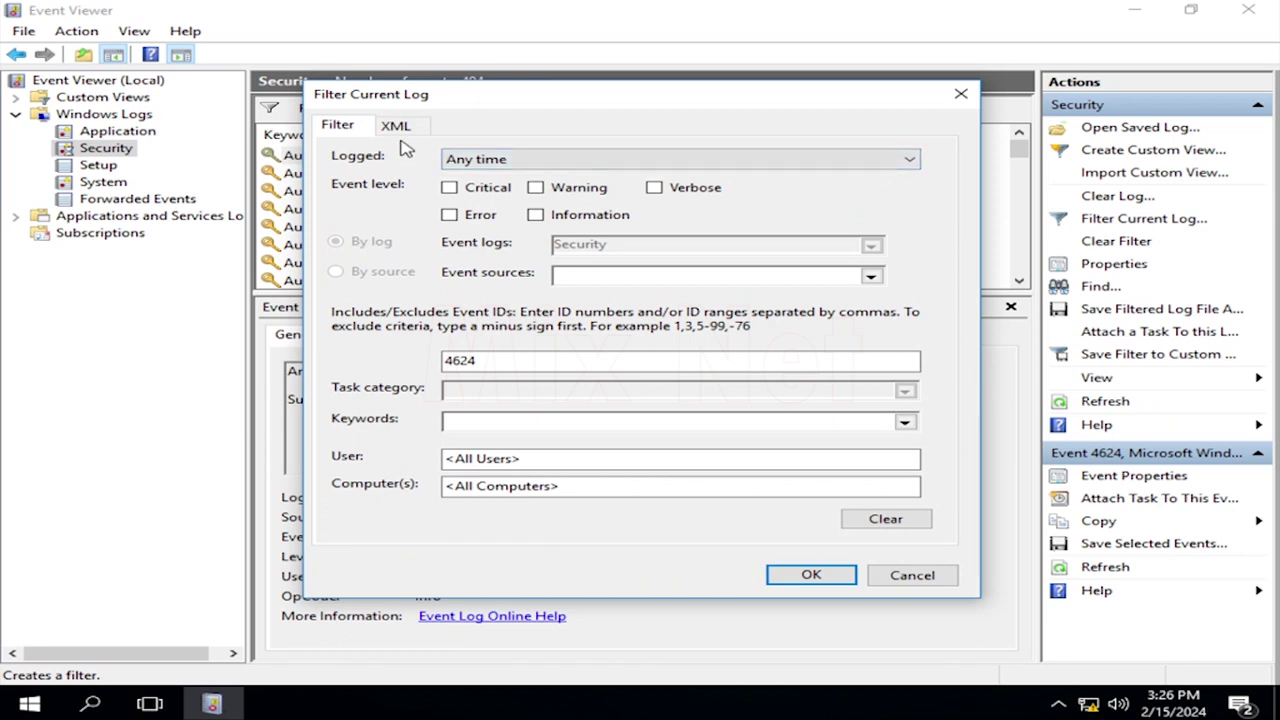
left_click(397, 127)
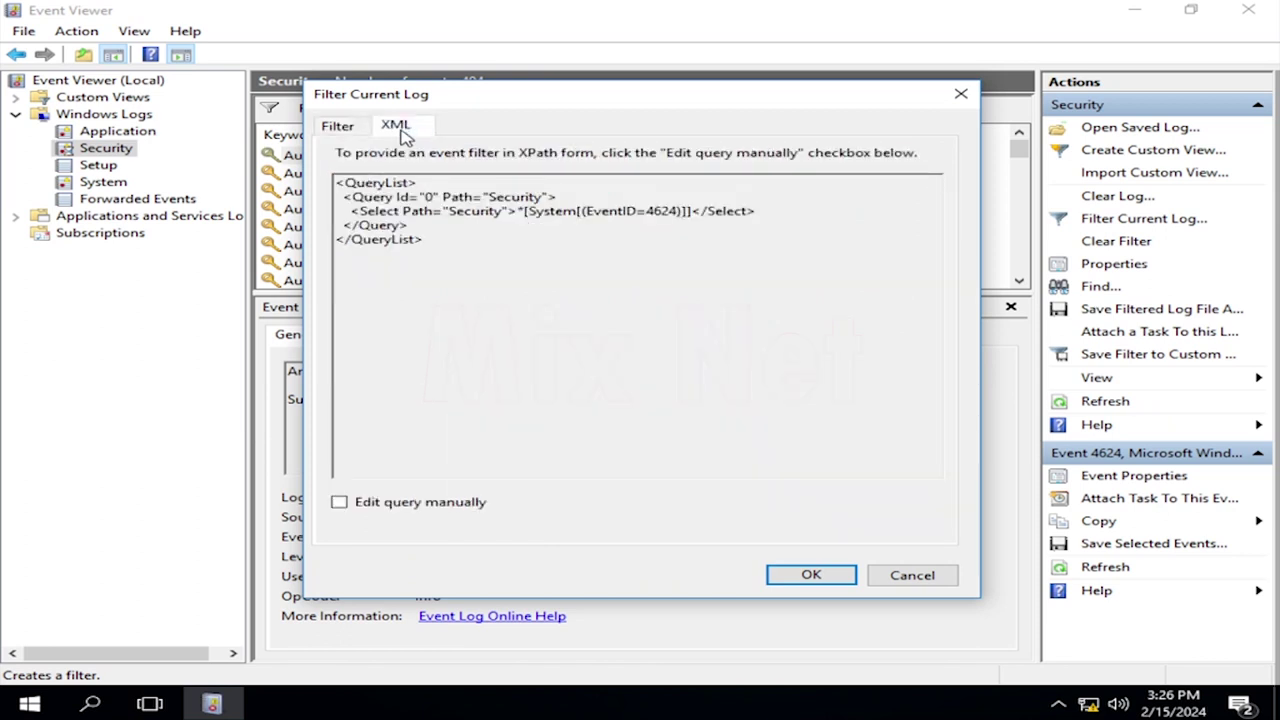
left_click(340, 505)
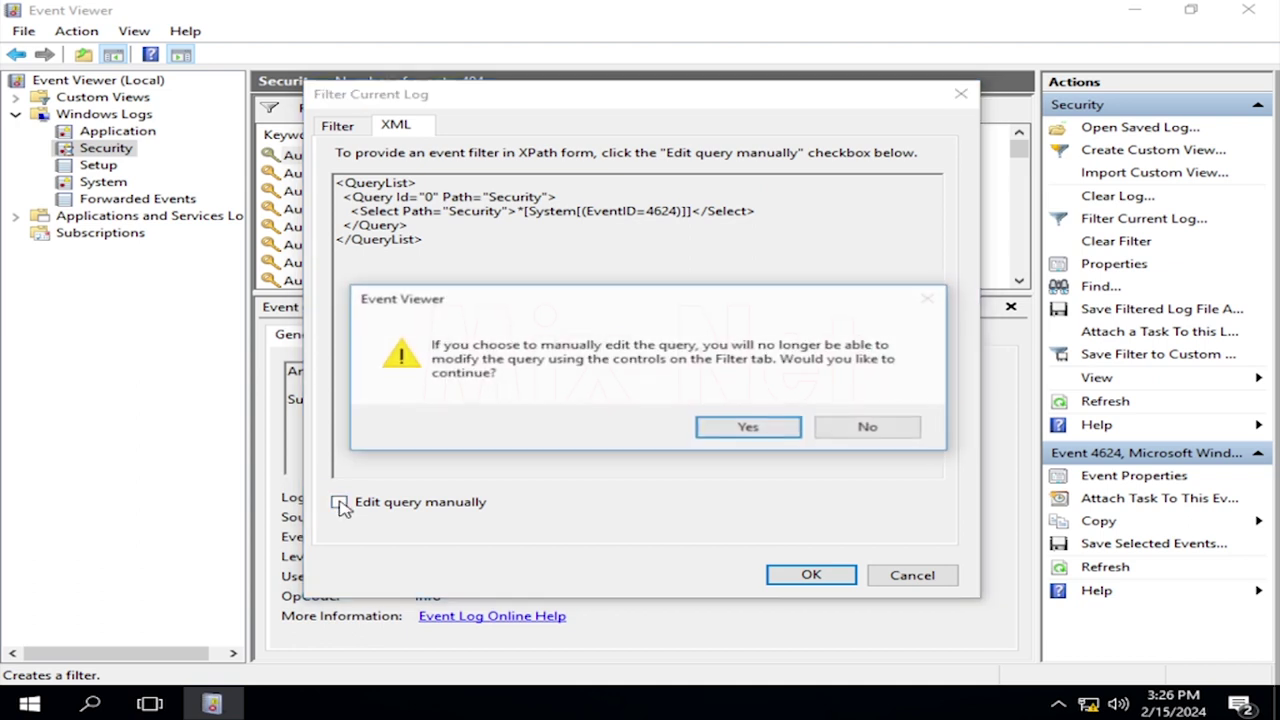
left_click(770, 428)
left_click(692, 211)
key("Return")
key("Return")
key("Return")
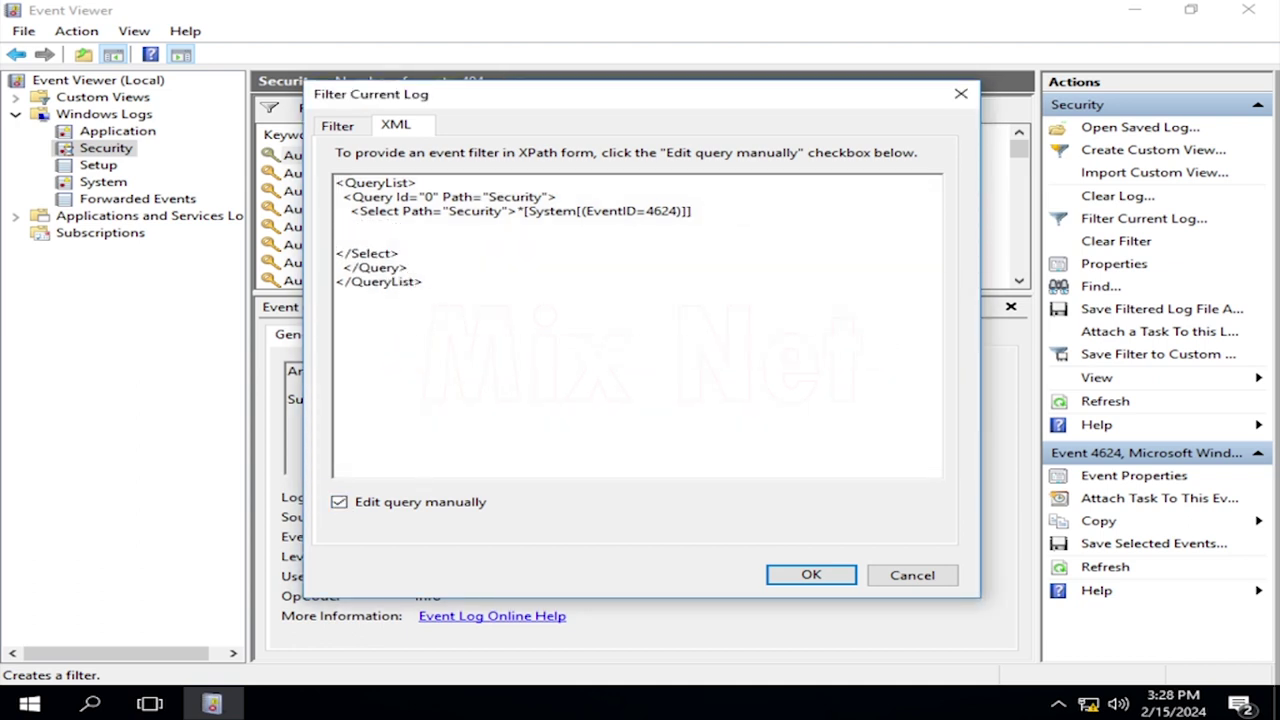
key("Return")
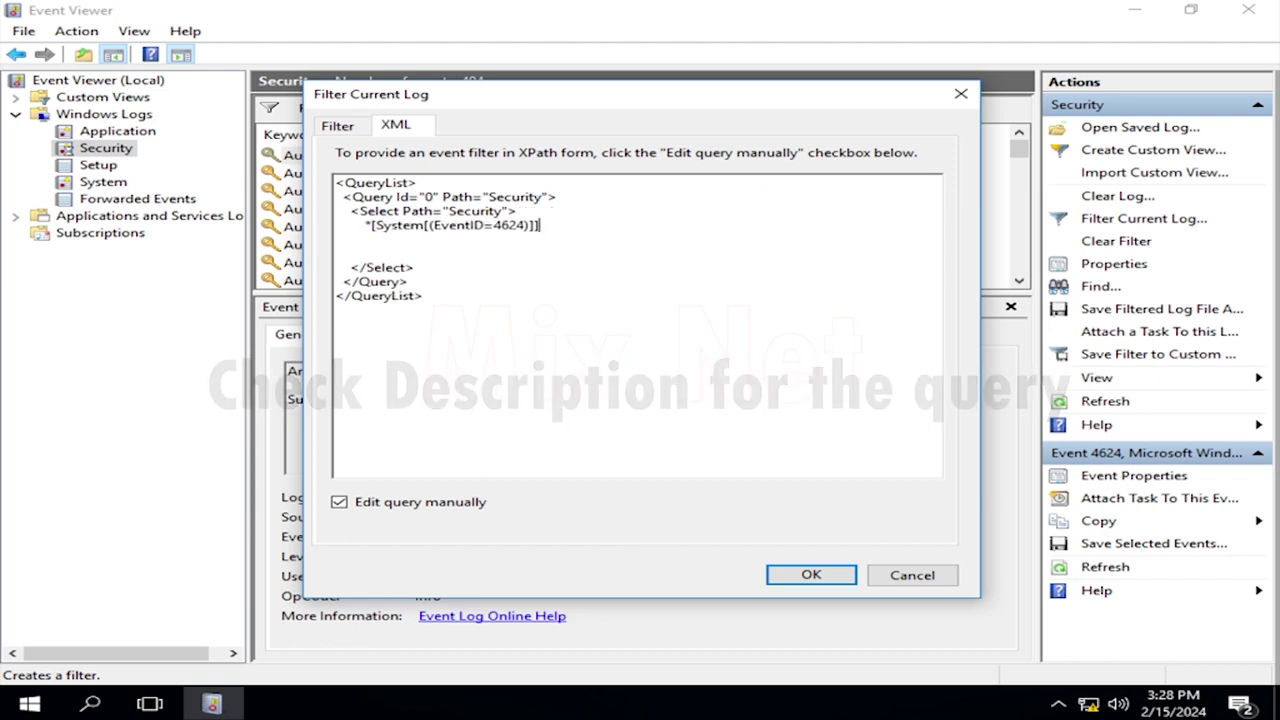
type("and")
key("Return")
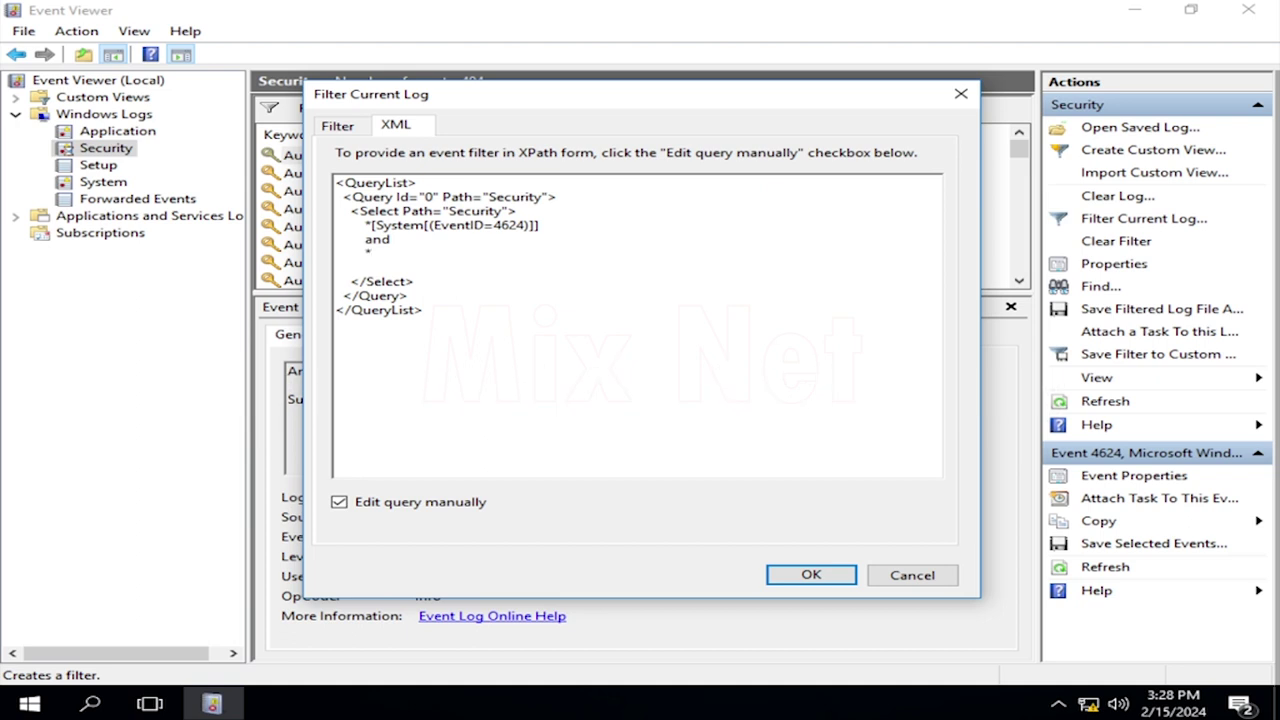
type("*[EventData[Da")
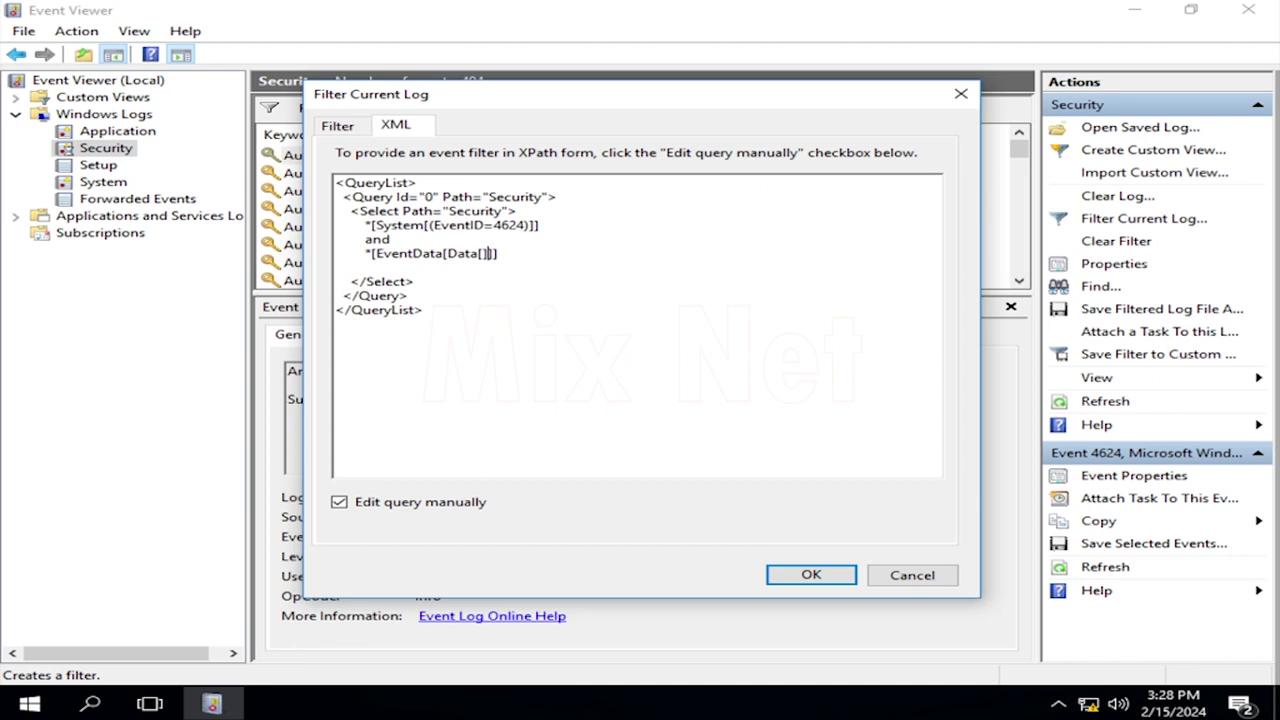
type("ta[@Name='LogonType")
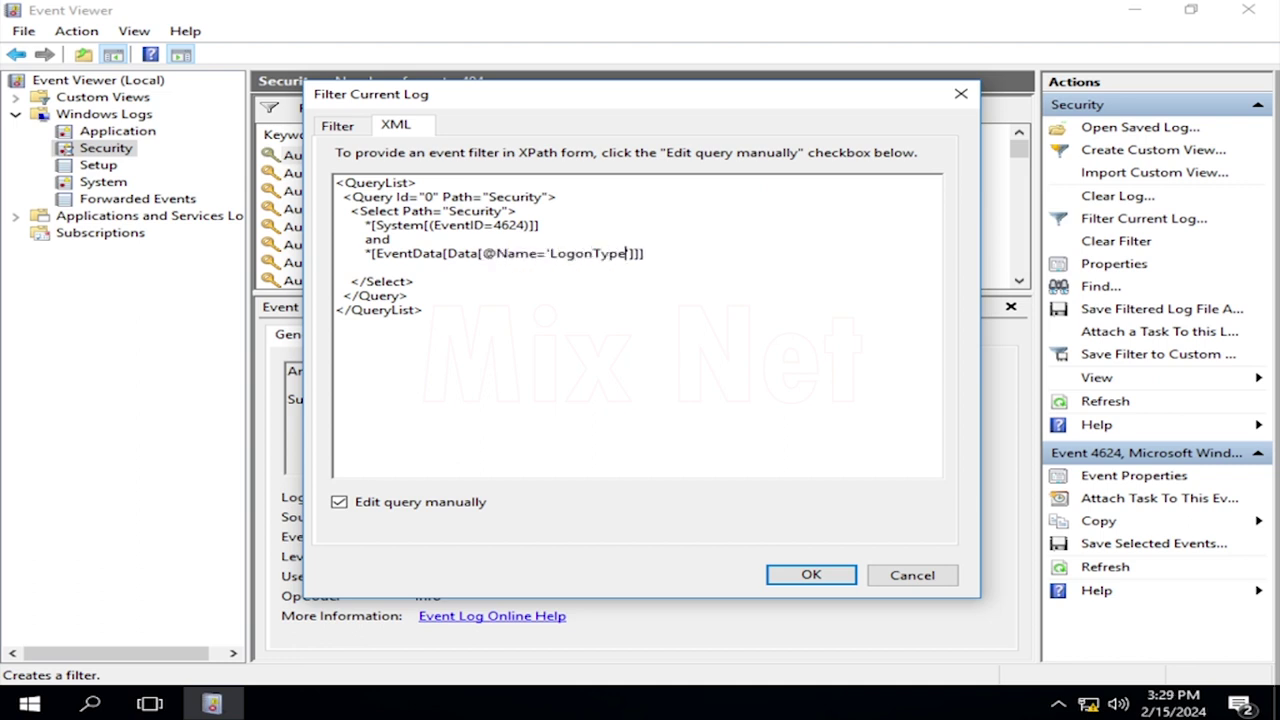
type("and (Data='3")
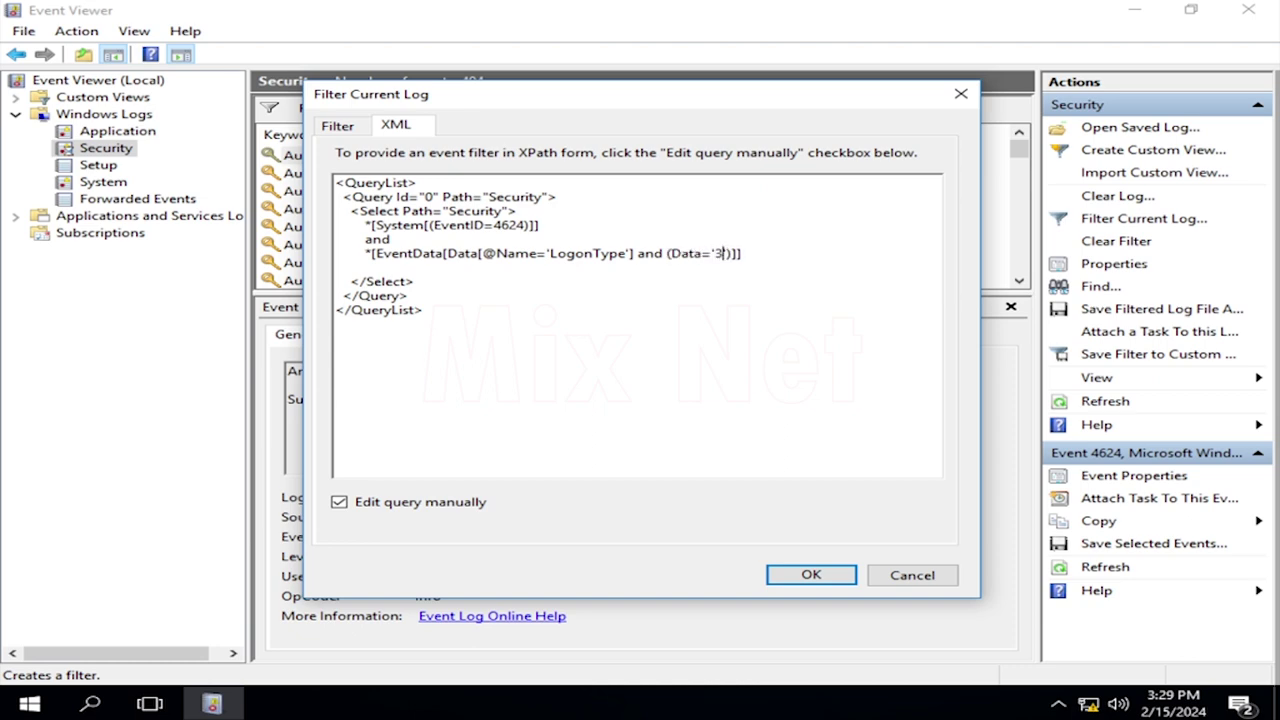
type("'")
left_click(818, 578)
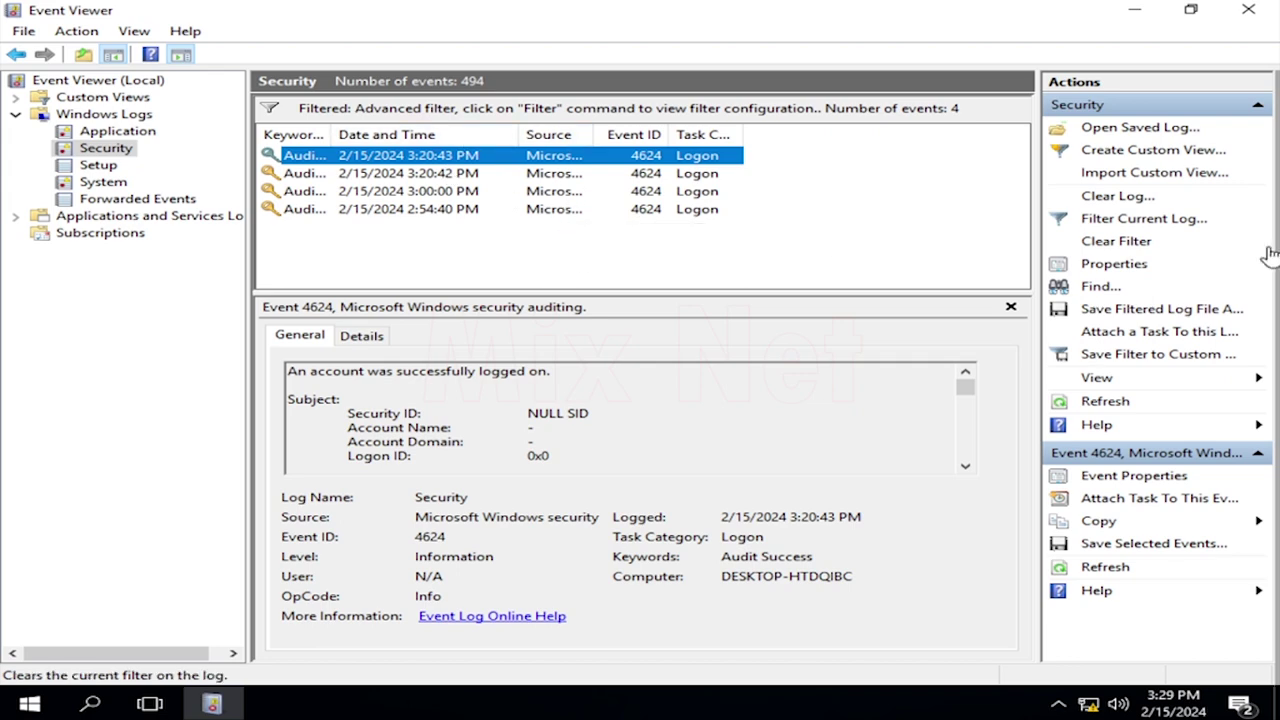
Examine the newest filtered event's properties for the logon account, workstation name and source network address, and close Event Viewer
double_click(387, 157)
scroll(391, 203, "down", 5)
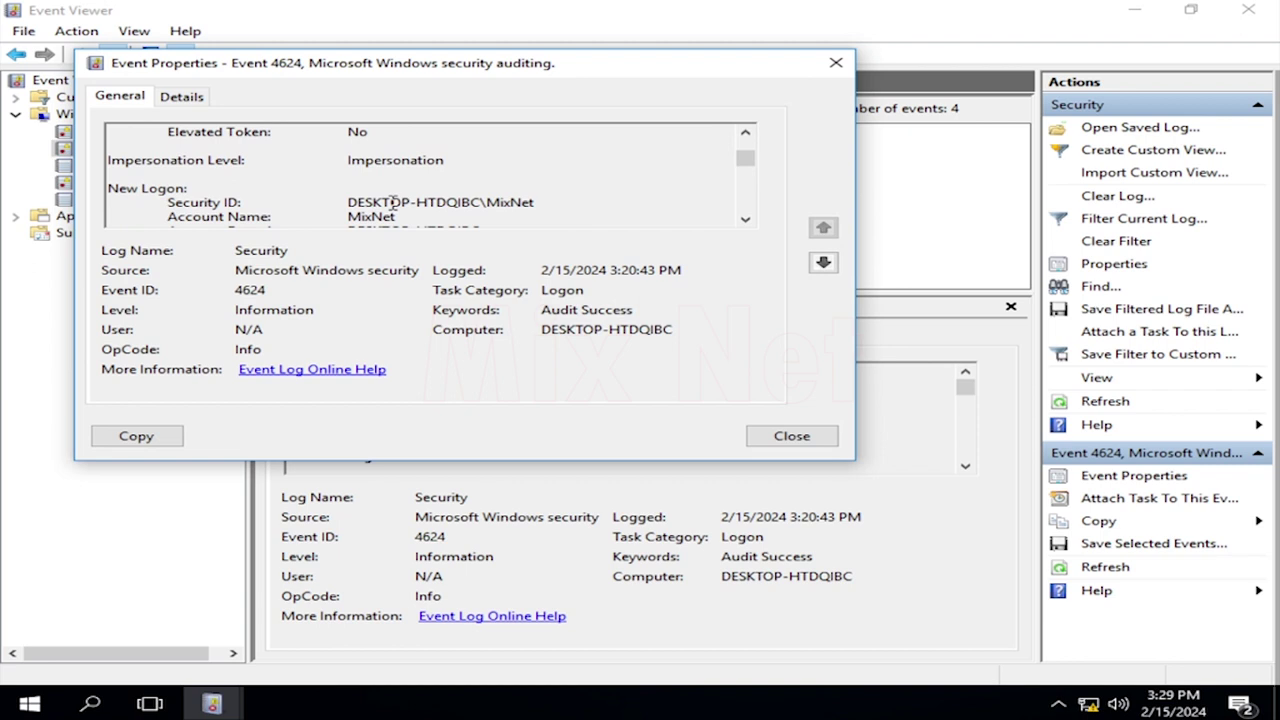
scroll(392, 203, "down", 5)
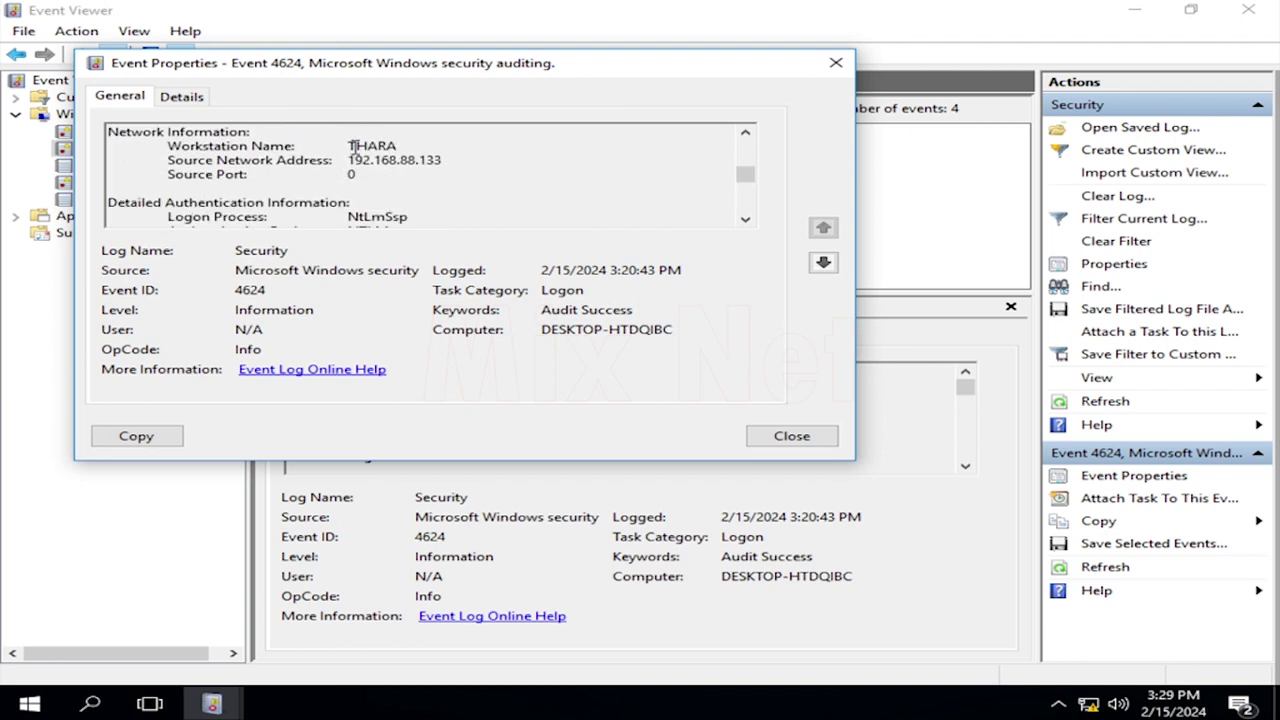
scroll(400, 165, "down", 10)
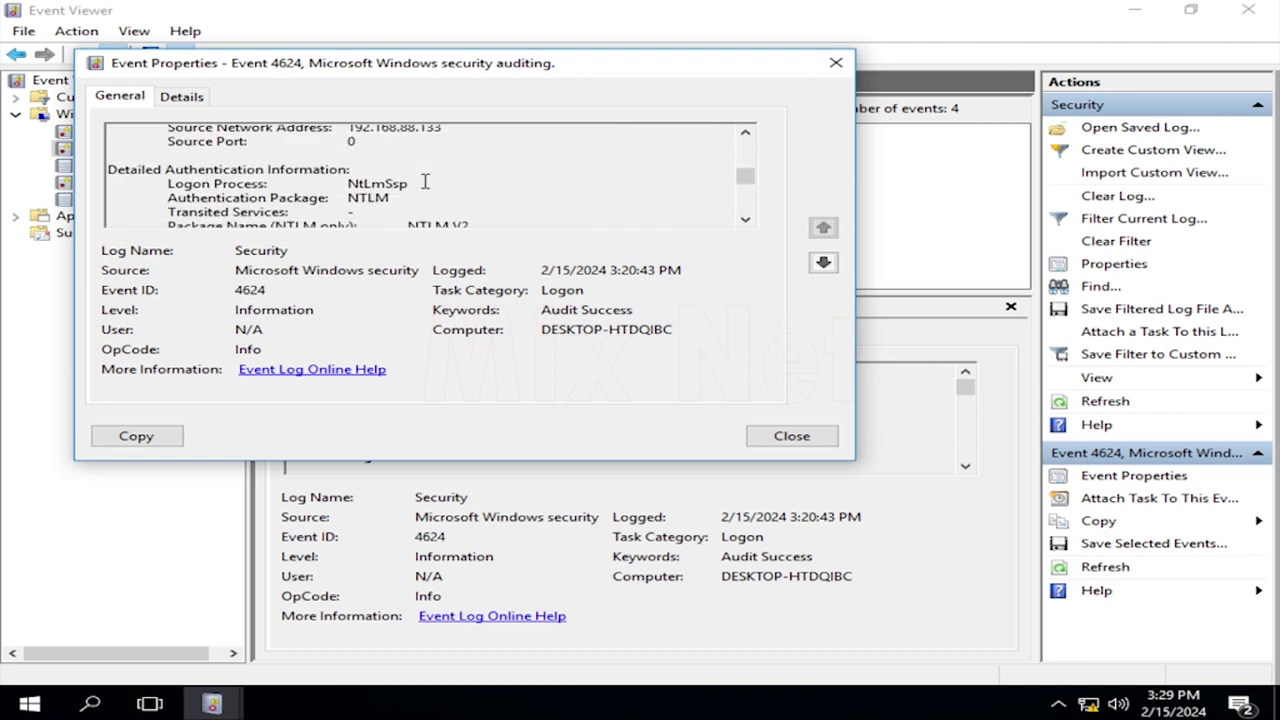
scroll(425, 181, "down", 5)
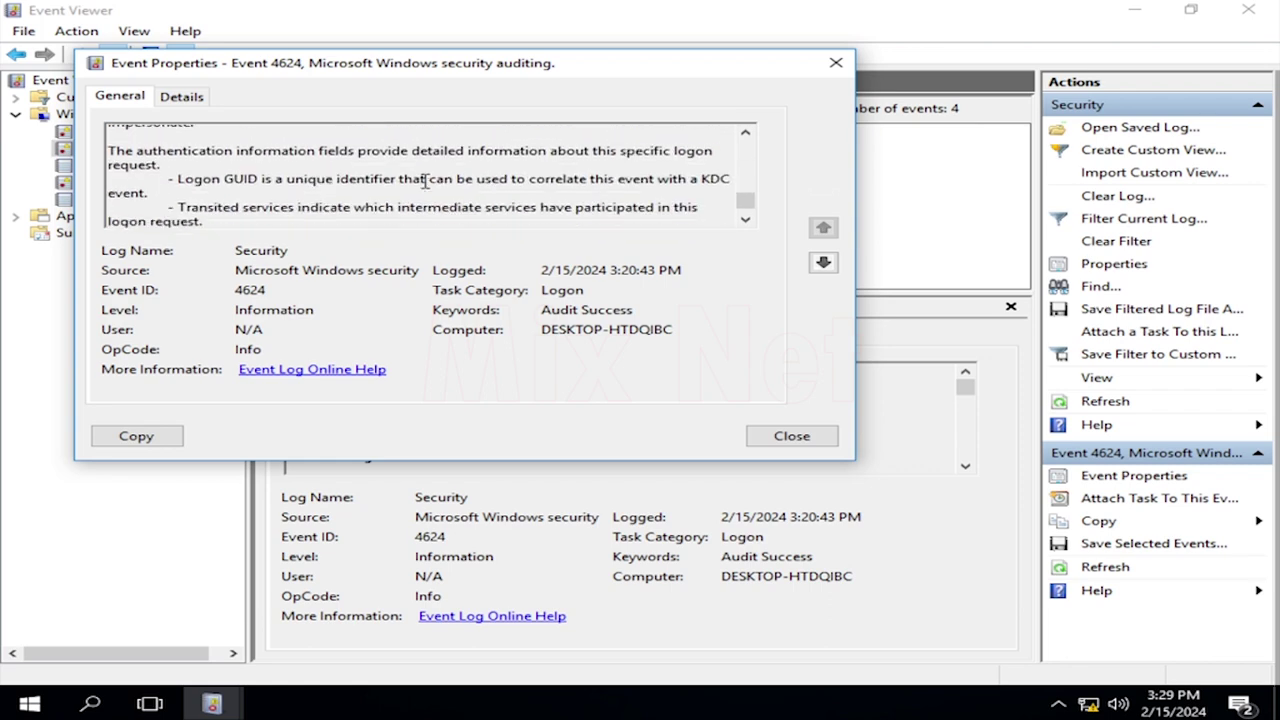
left_click(792, 436)
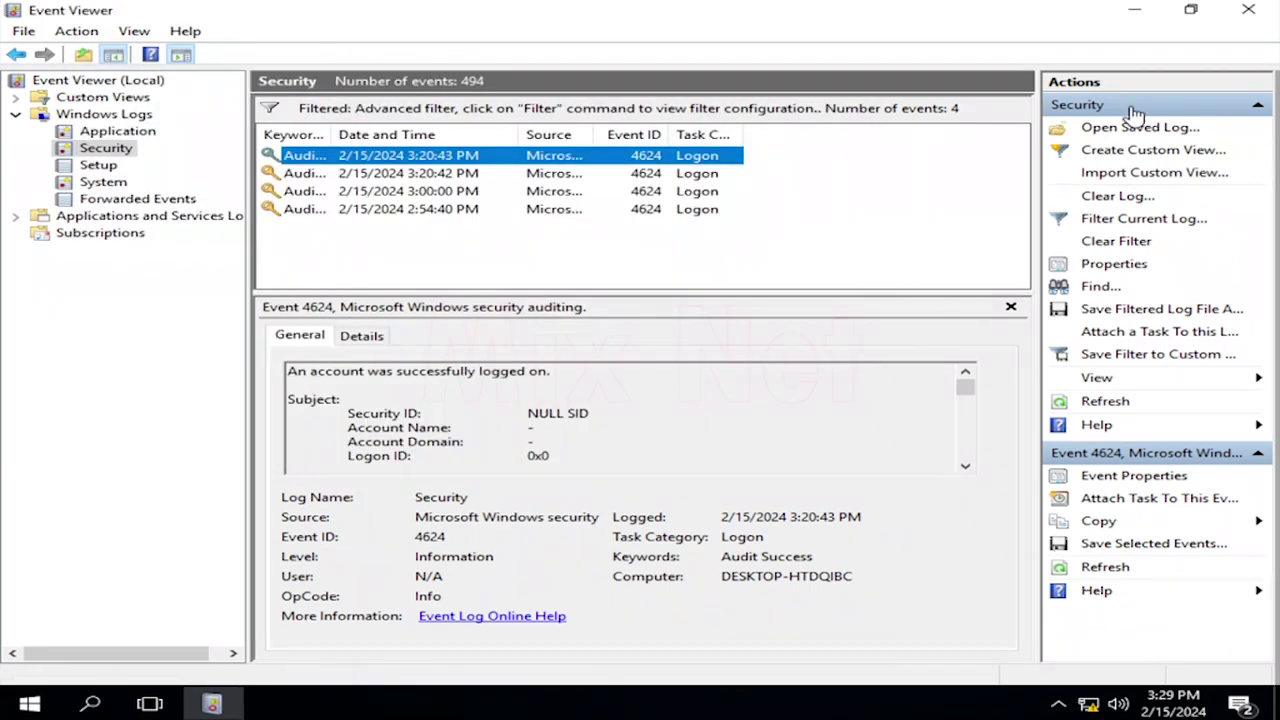
left_click(1248, 12)
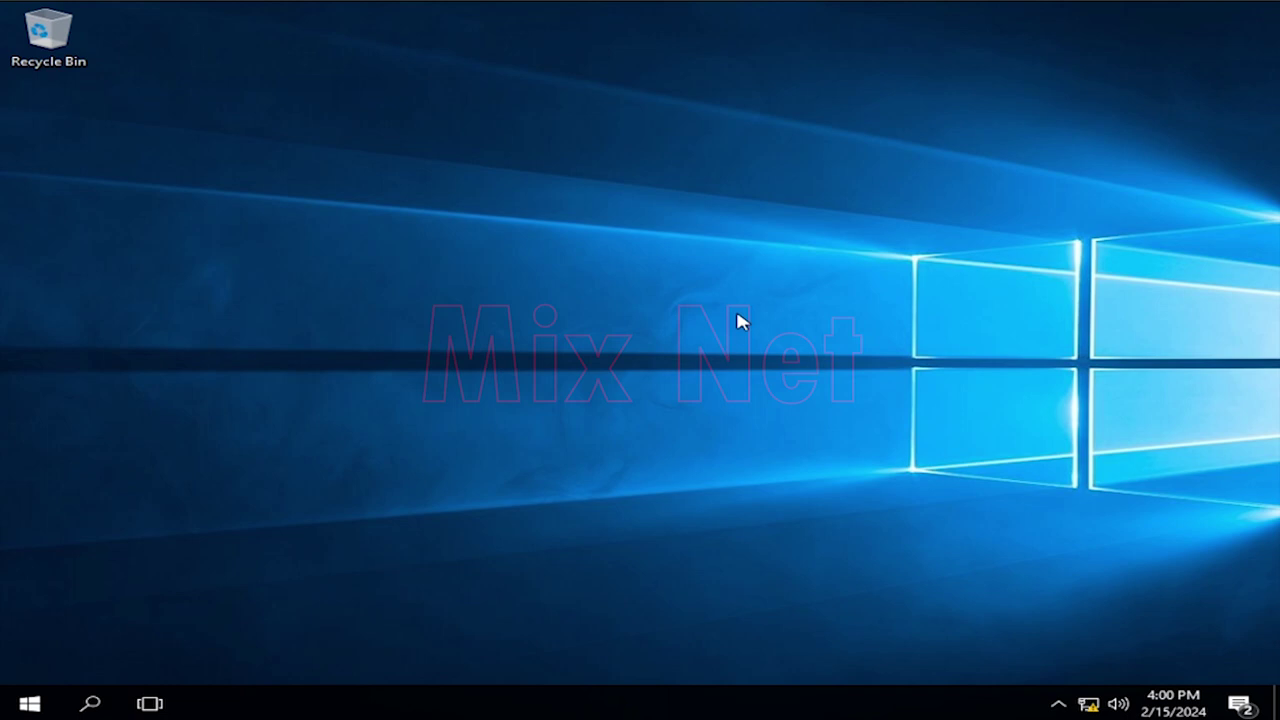
Open the advanced System Properties from the Run history and show the user profiles stored on this computer
key("super+r")
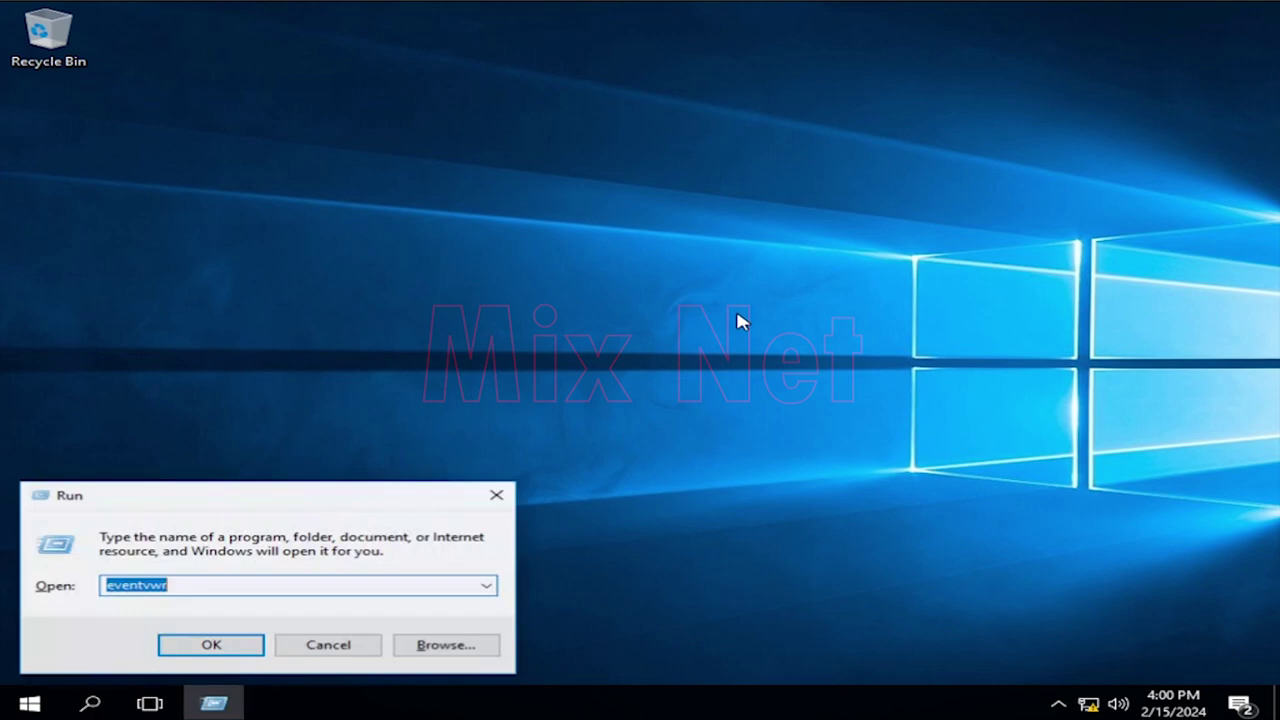
key("Down")
key("Down")
key("Return")
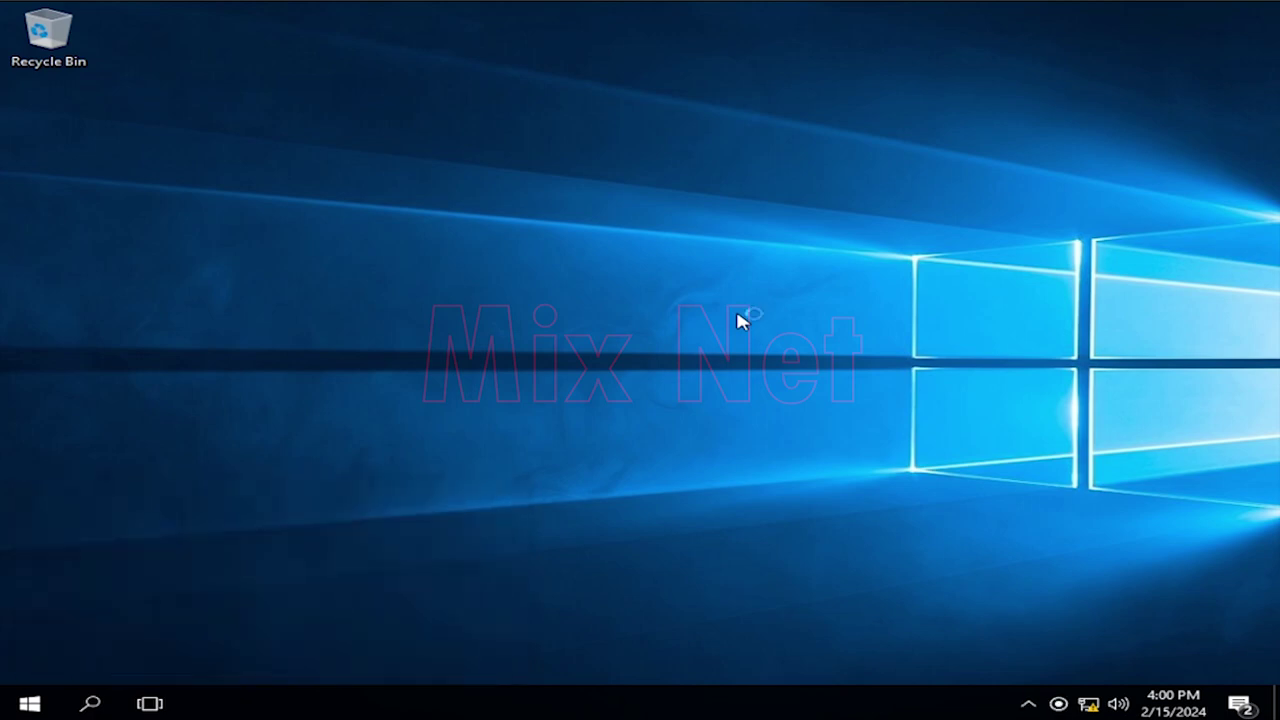
left_click(398, 170)
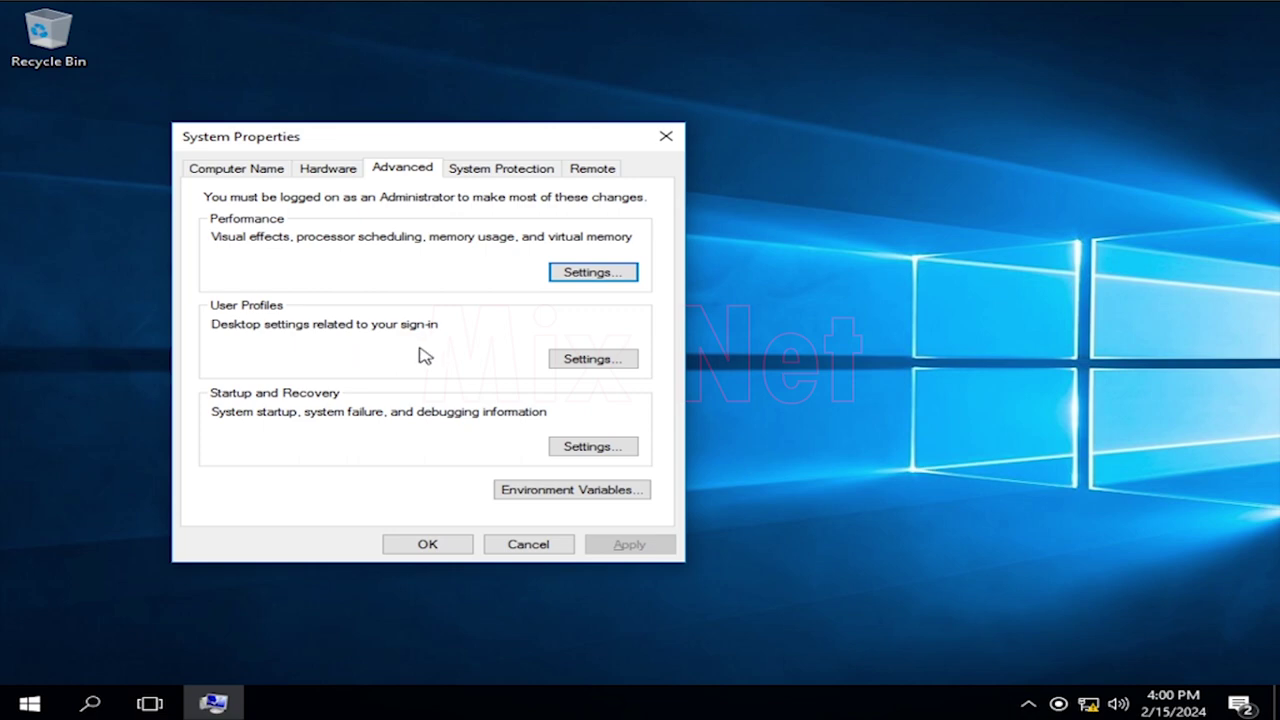
left_click(605, 361)
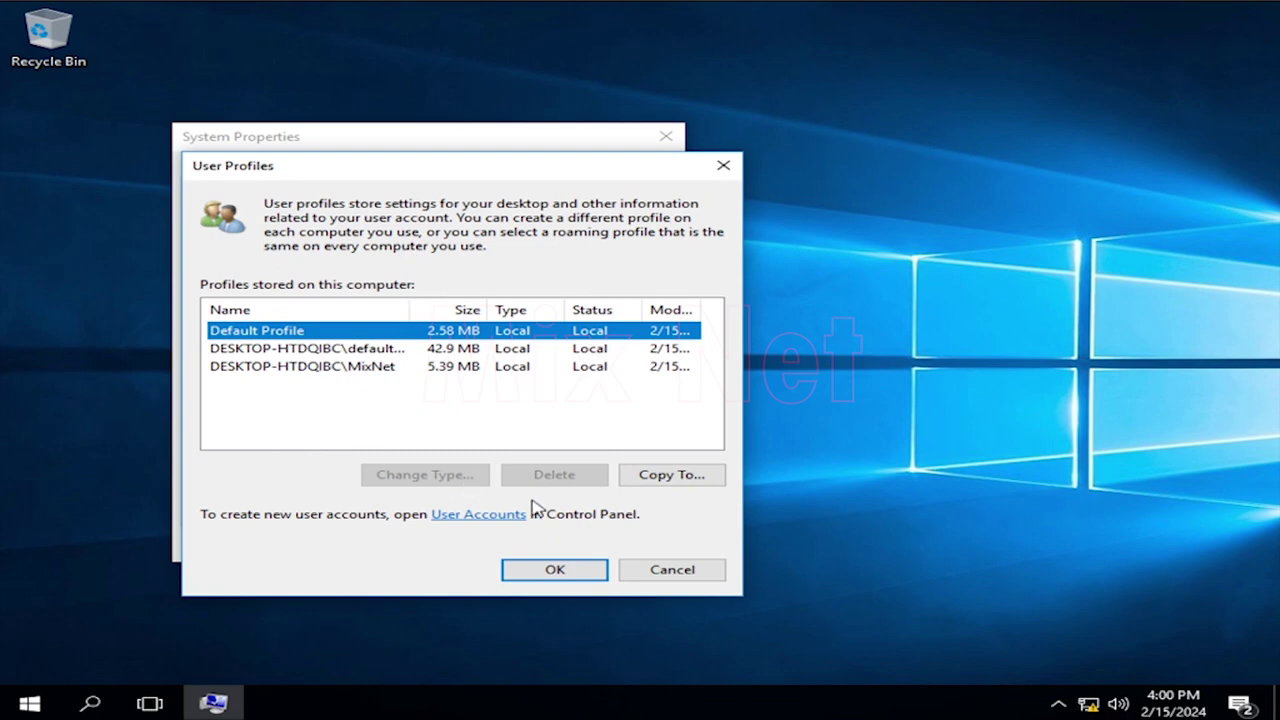
Select the DESKTOP-HTDQIBC\default... profile, cancel the User Profiles dialog and close System Properties
left_click(264, 352)
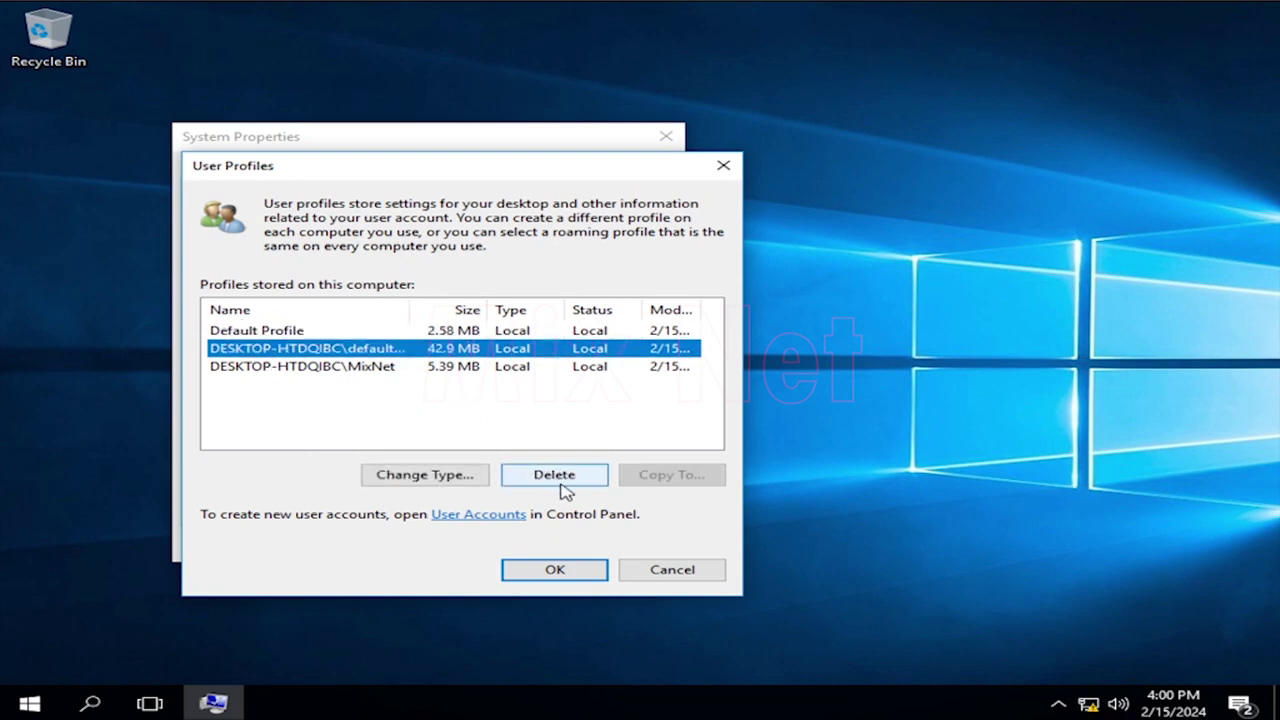
left_click(672, 569)
left_click(666, 136)
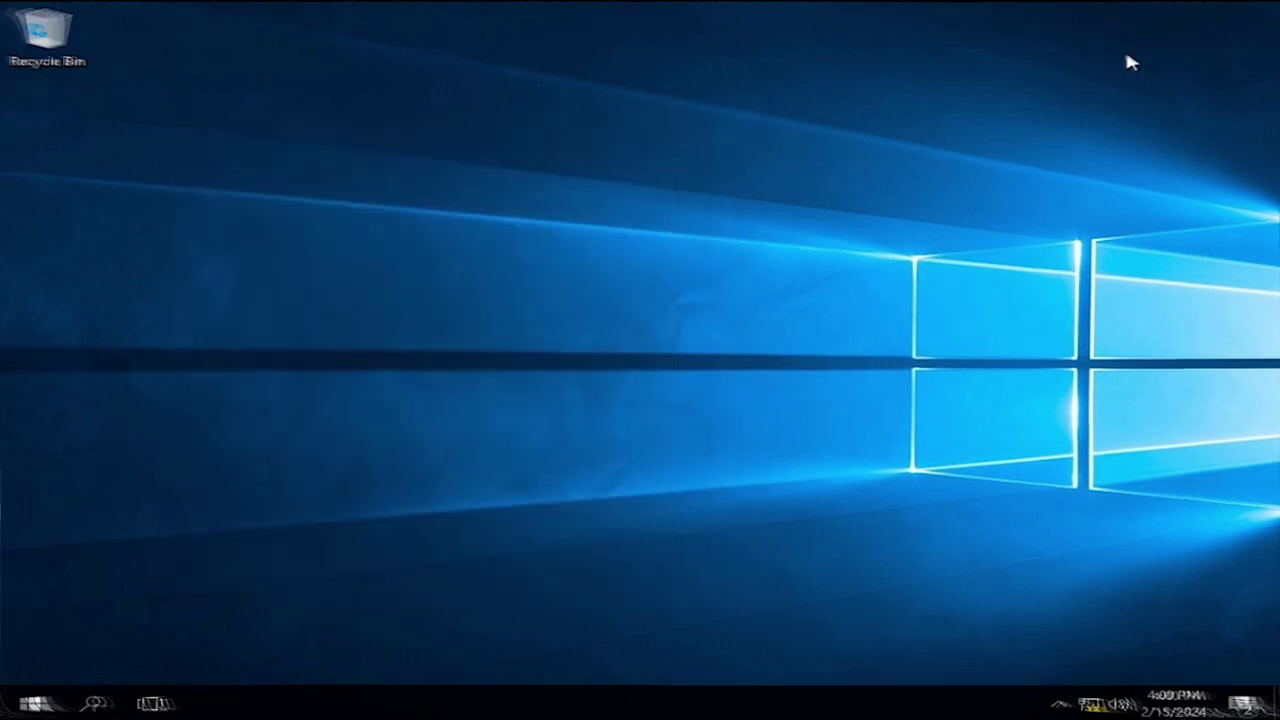